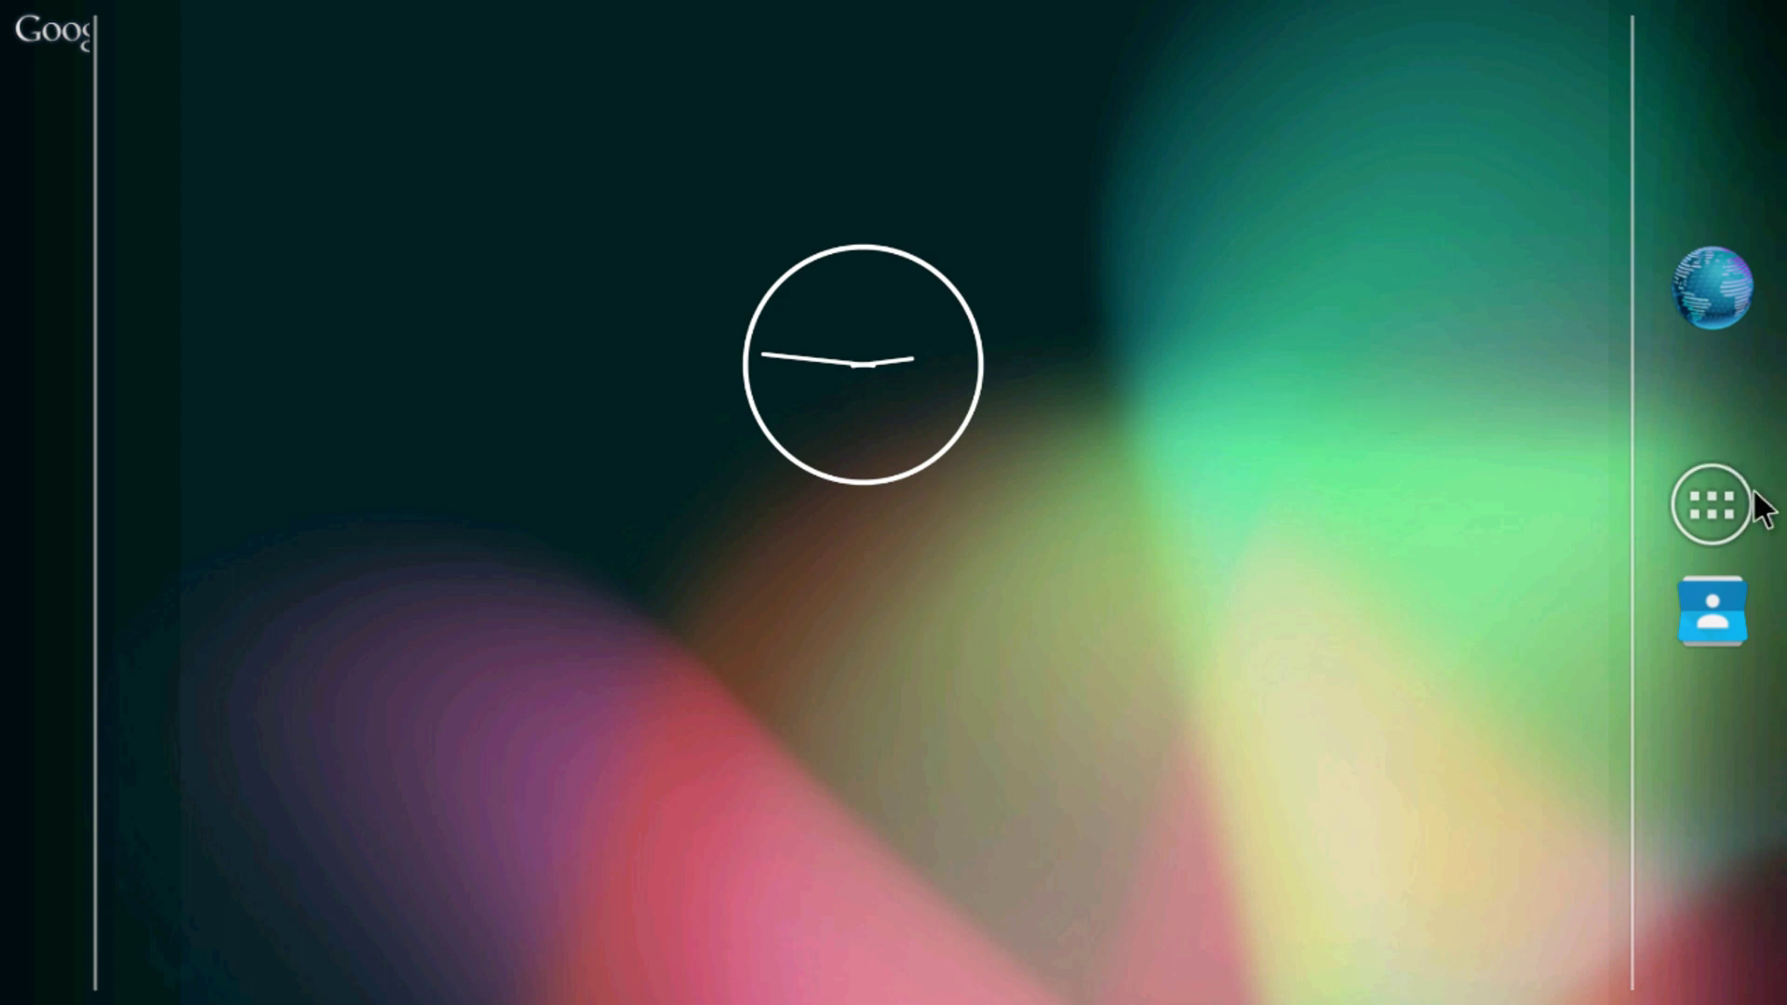
Launch Settings from the app drawer and open the About tablet device information page.
left_click(1722, 502)
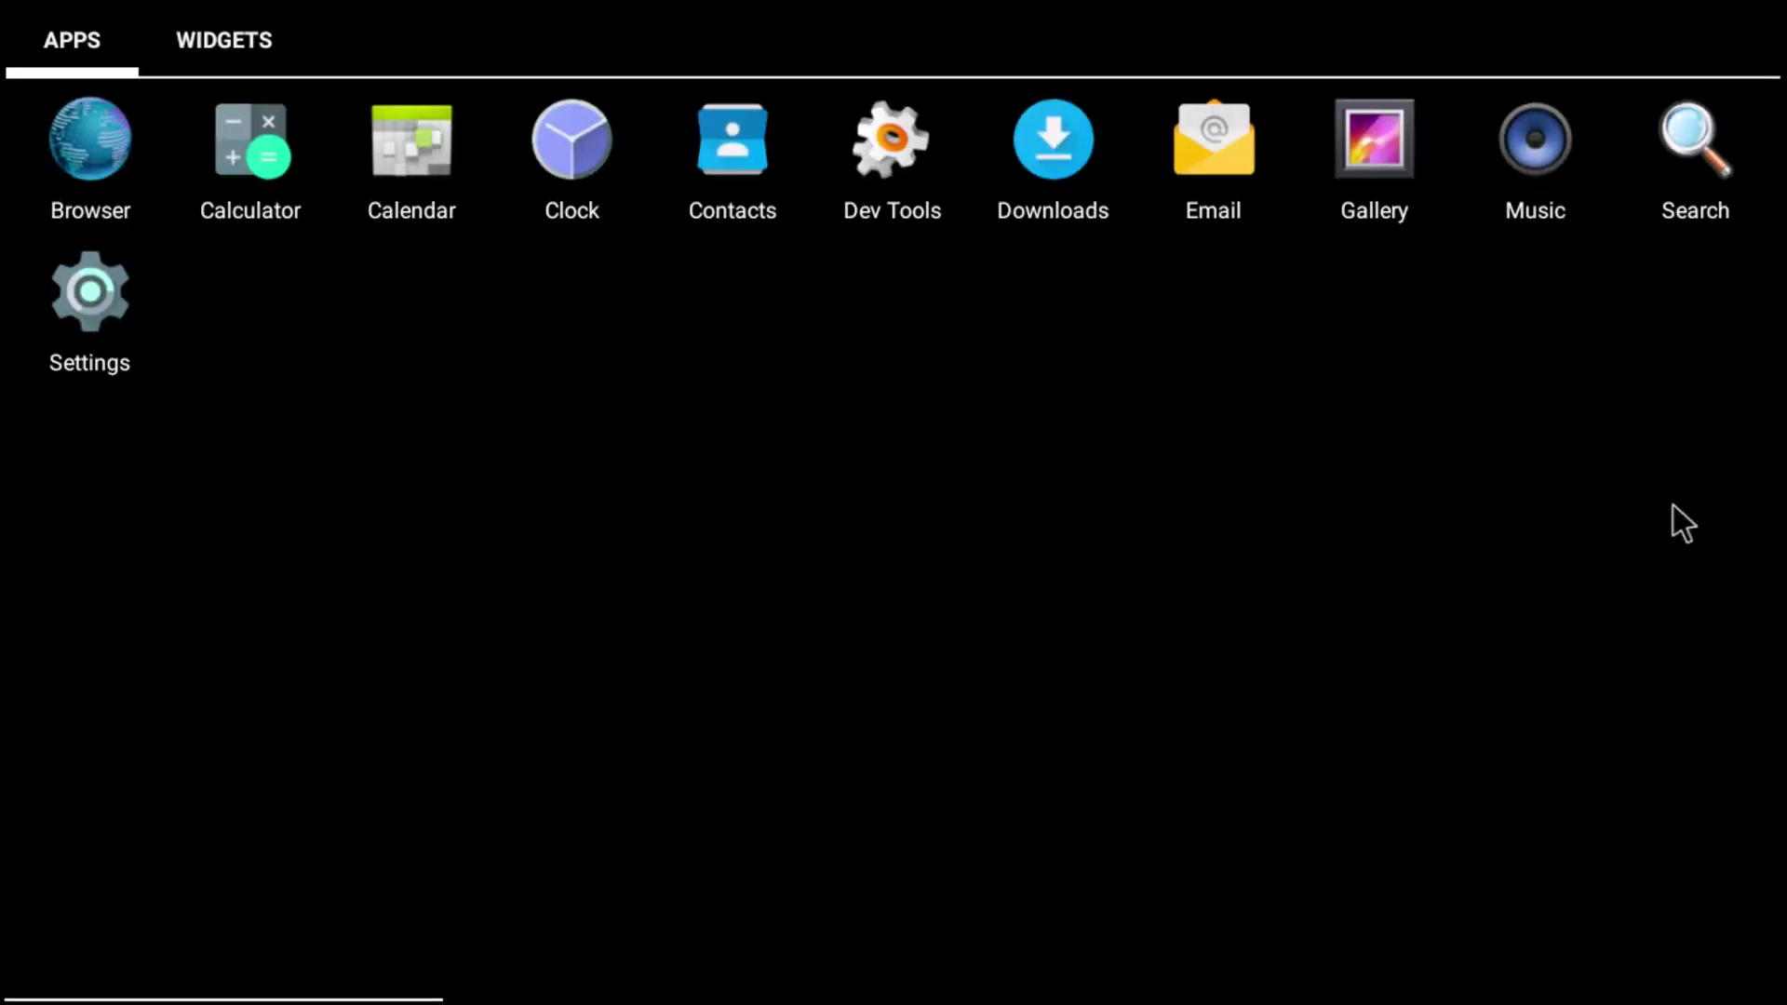
left_click(85, 307)
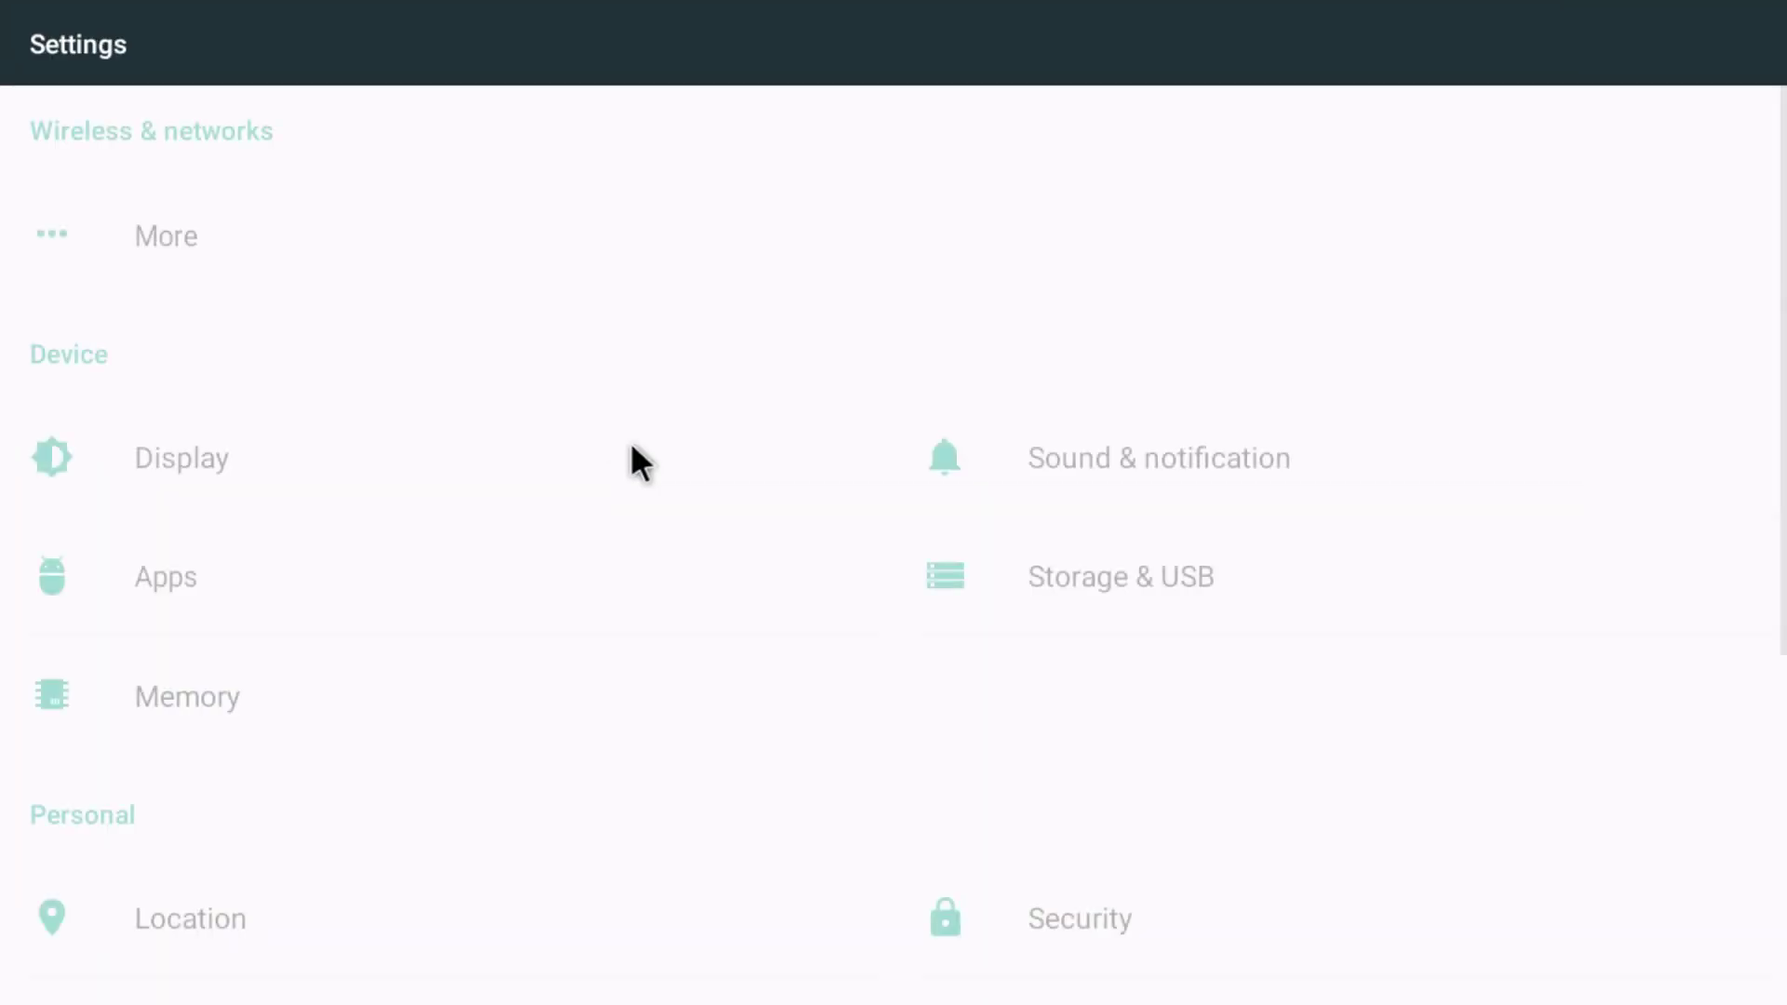
scroll(861, 785, "down", 5)
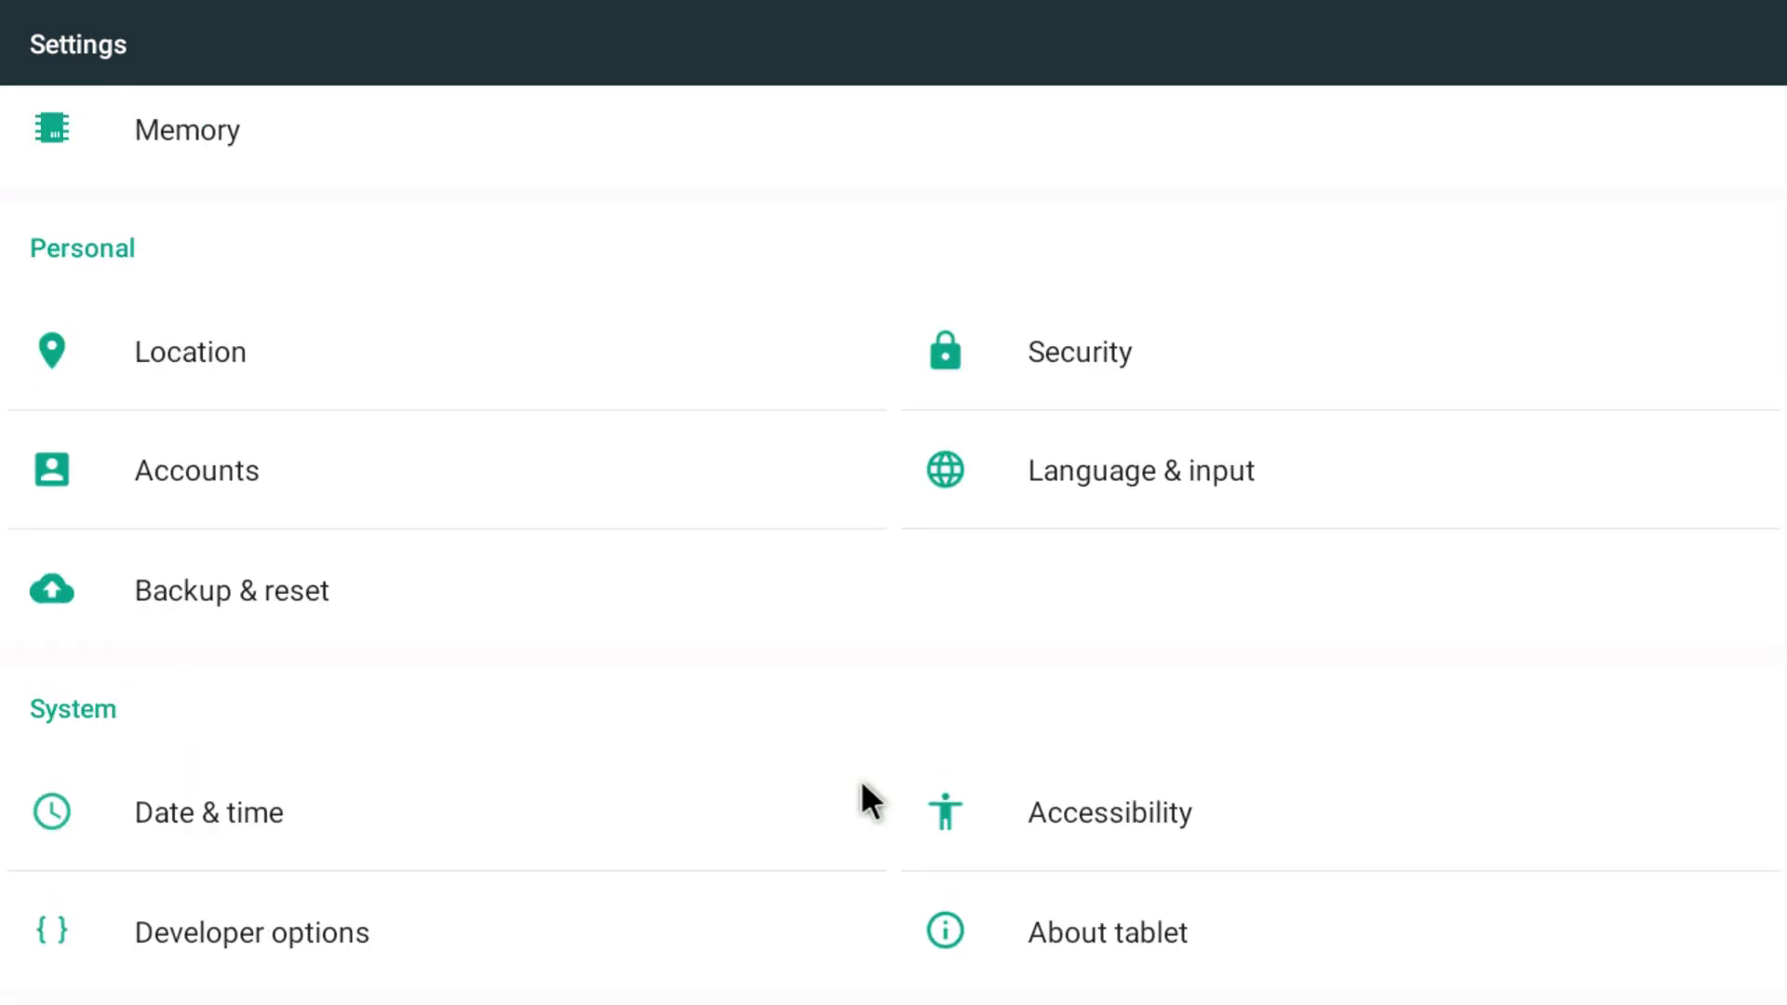
left_click(1074, 943)
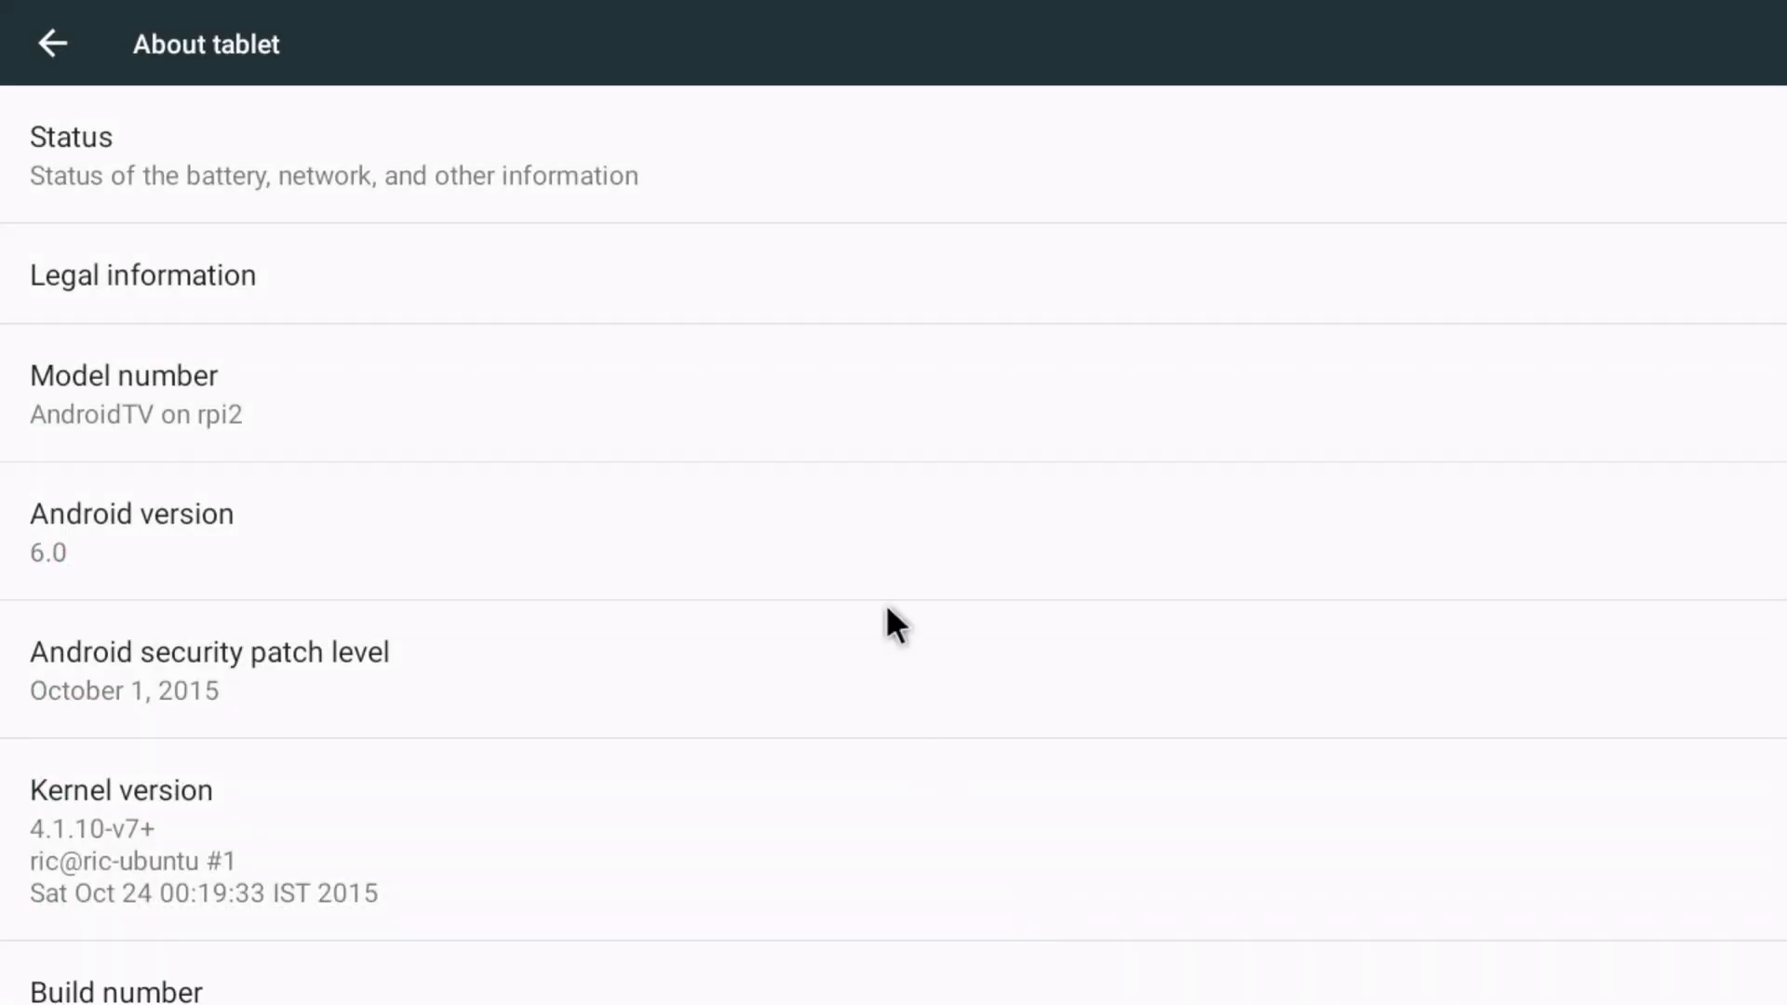
scroll(772, 508, "down", 1)
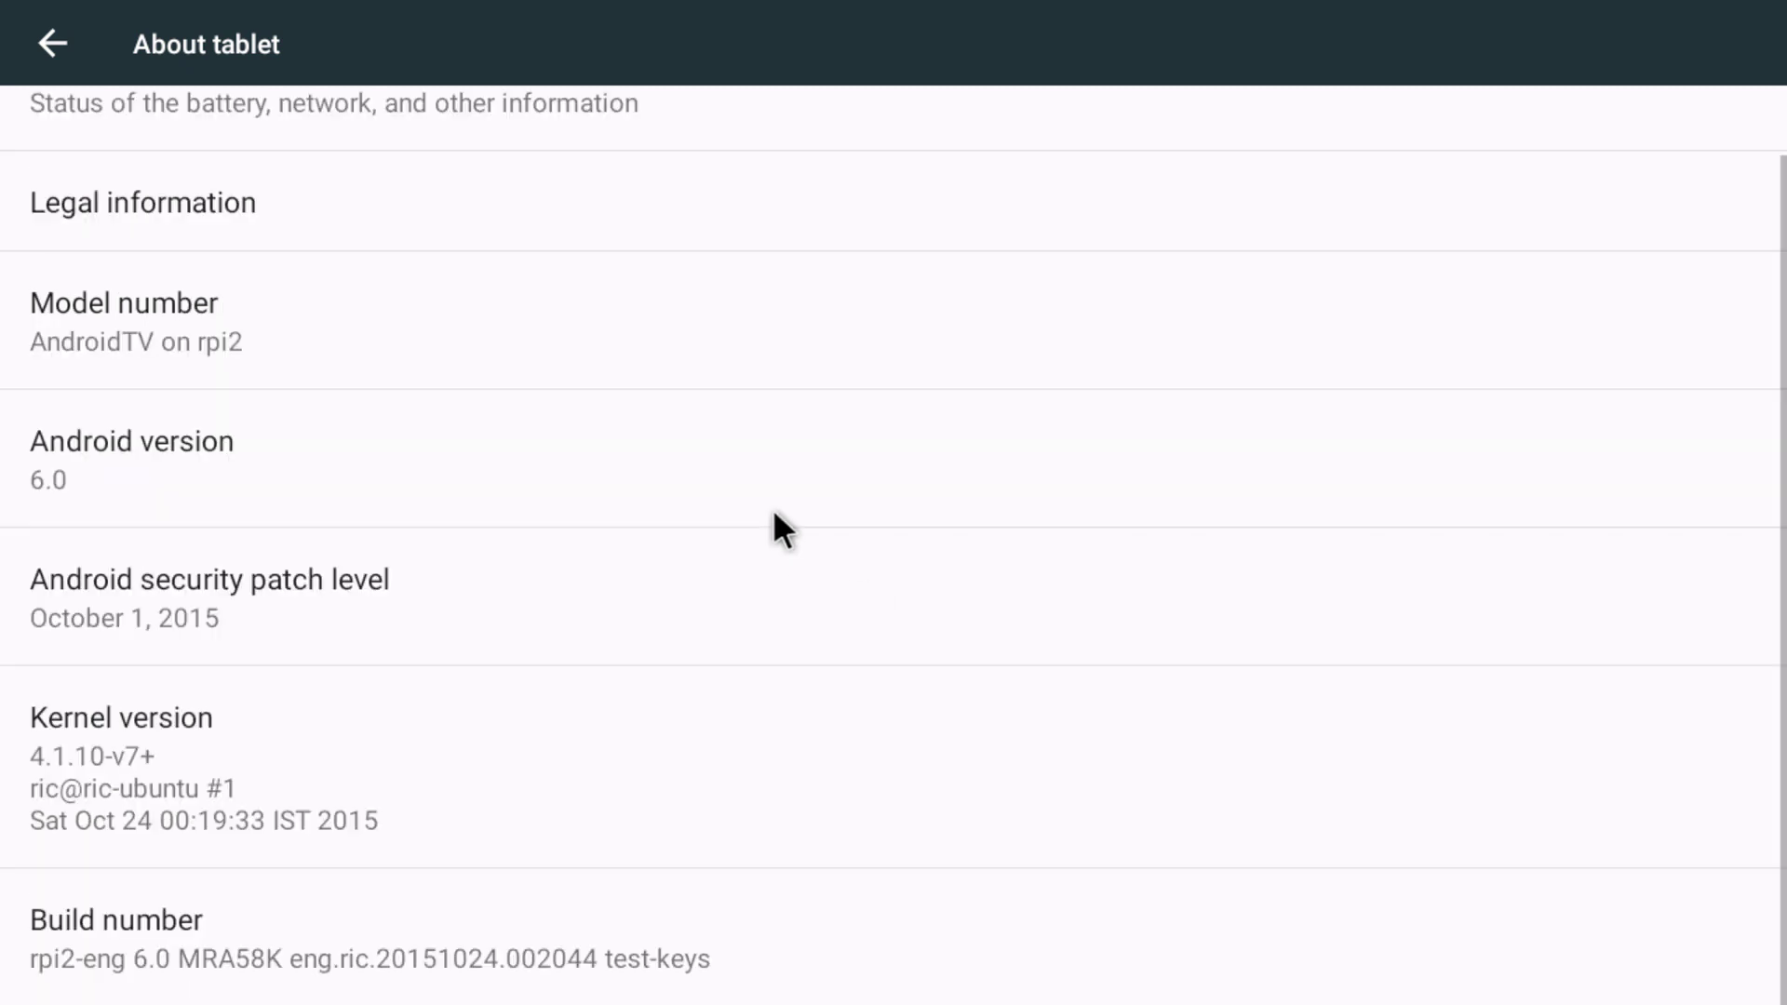
scroll(771, 528, "up", 1)
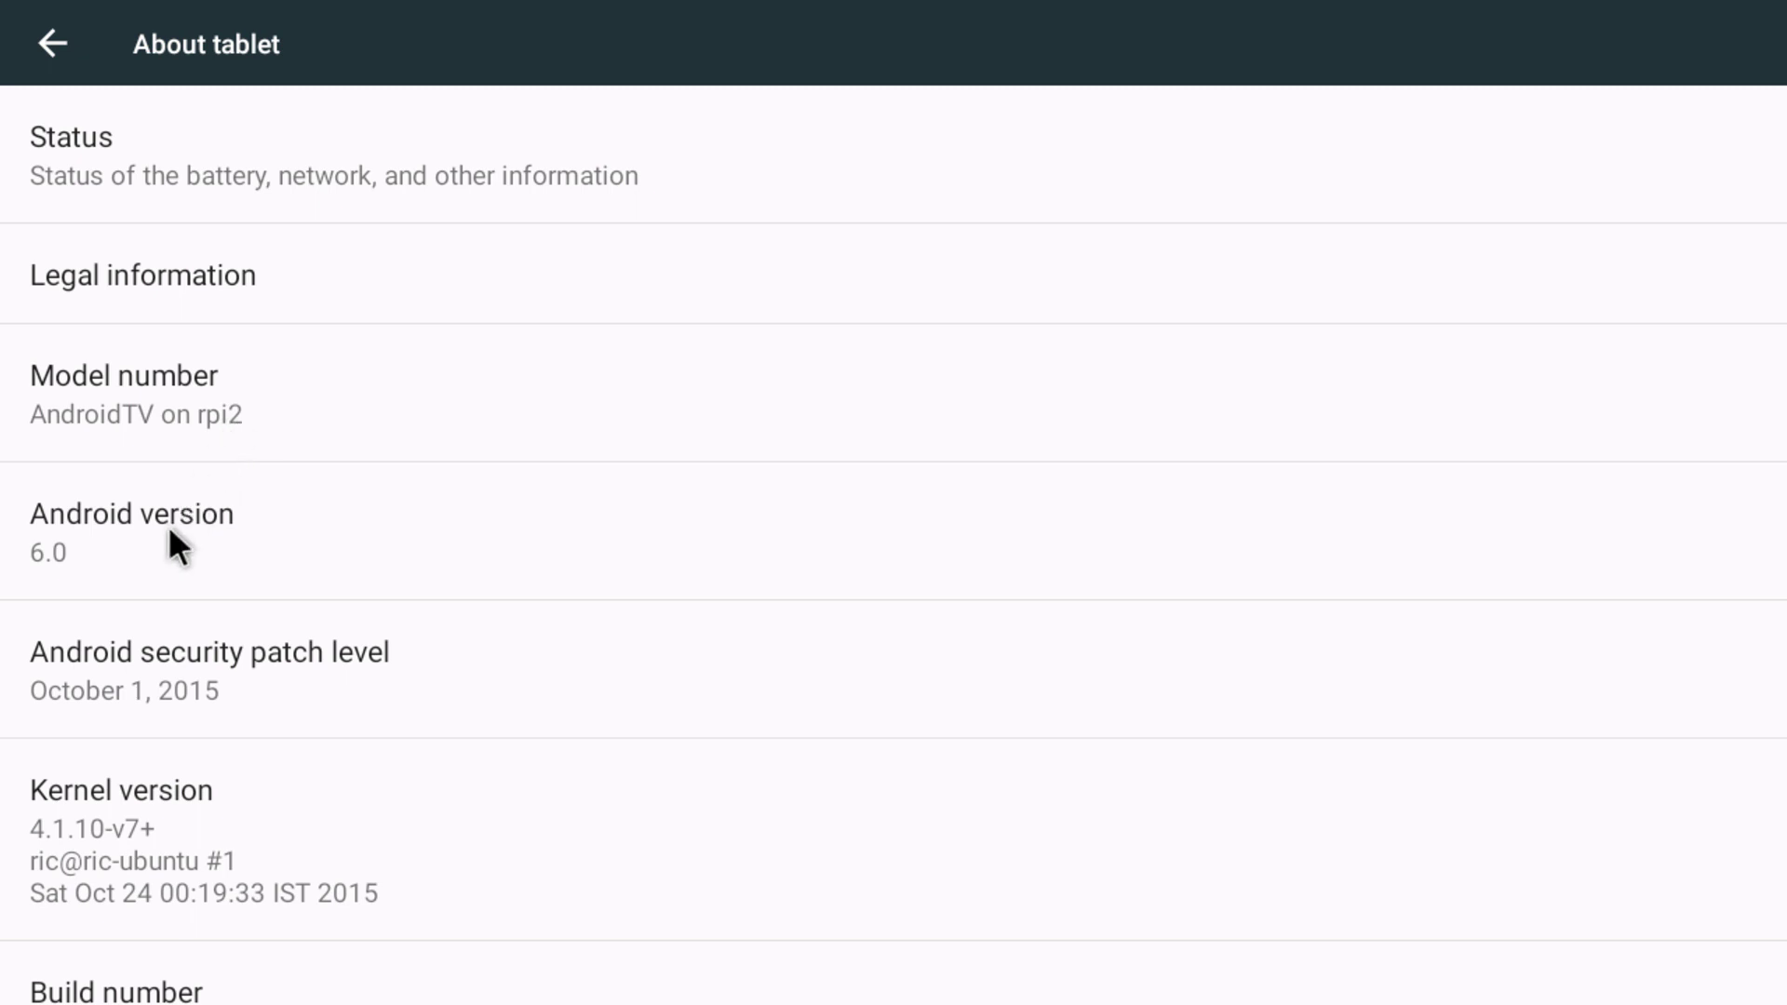
scroll(169, 526, "down", 1)
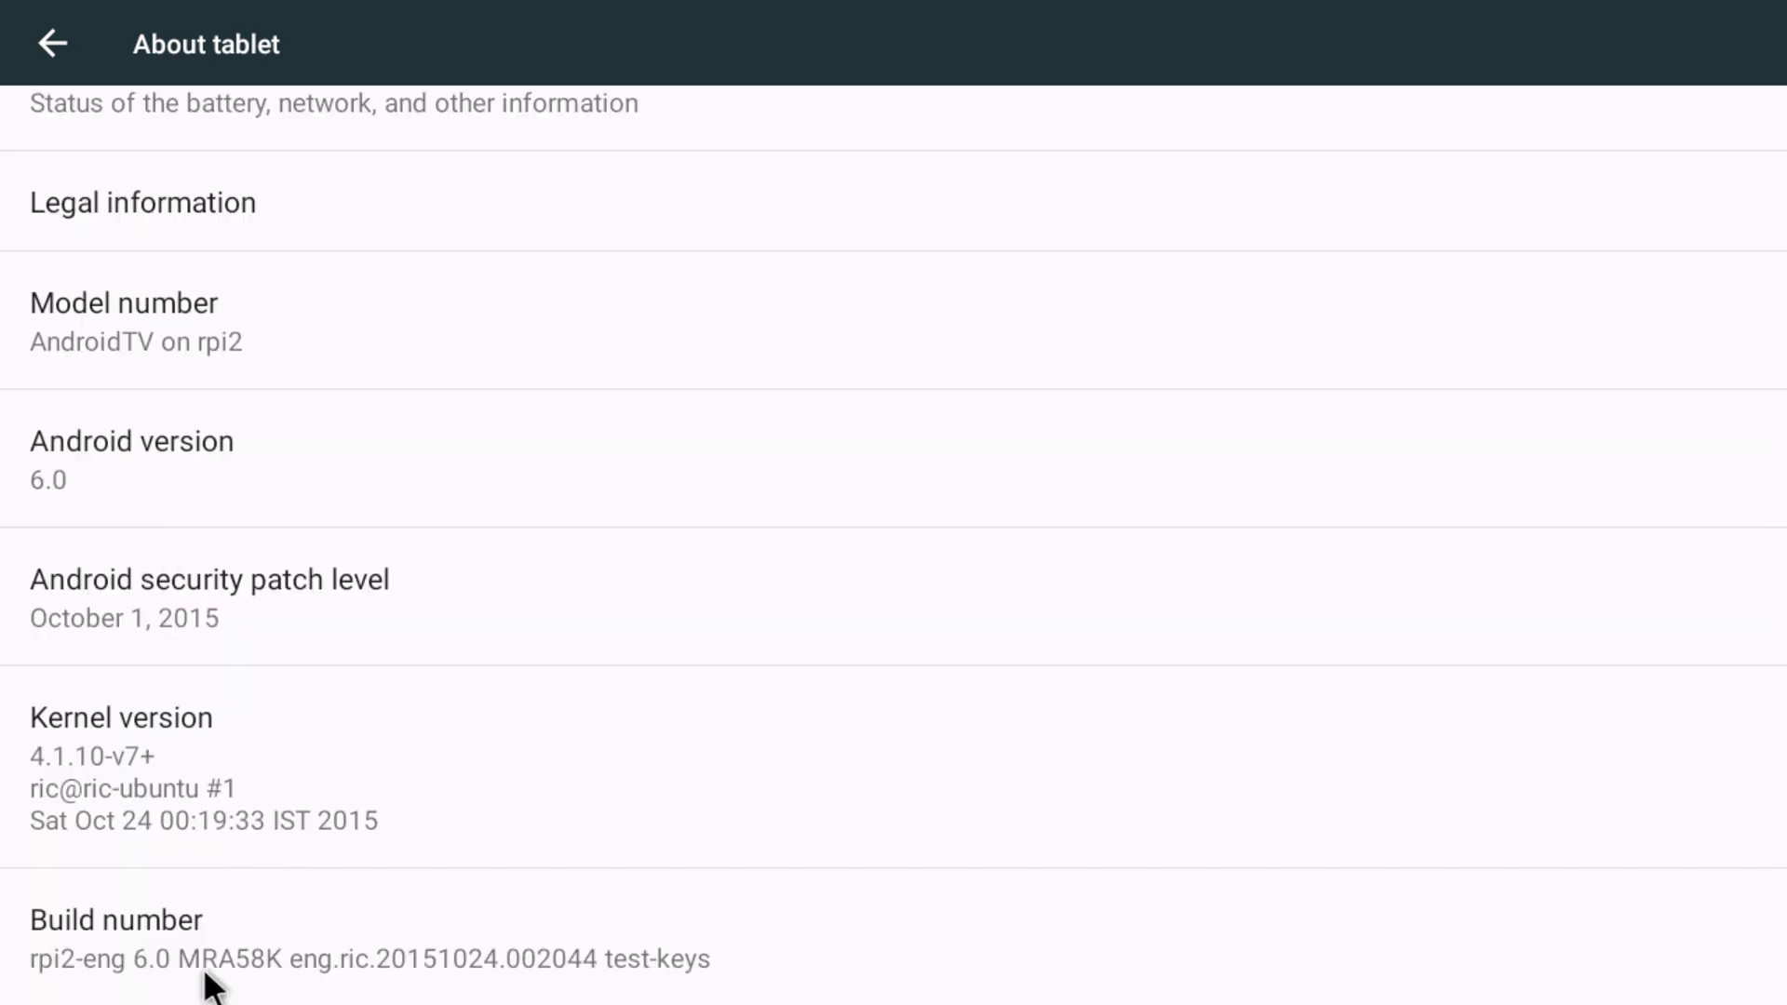
left_click(175, 442)
left_click(175, 442)
left_click(175, 443)
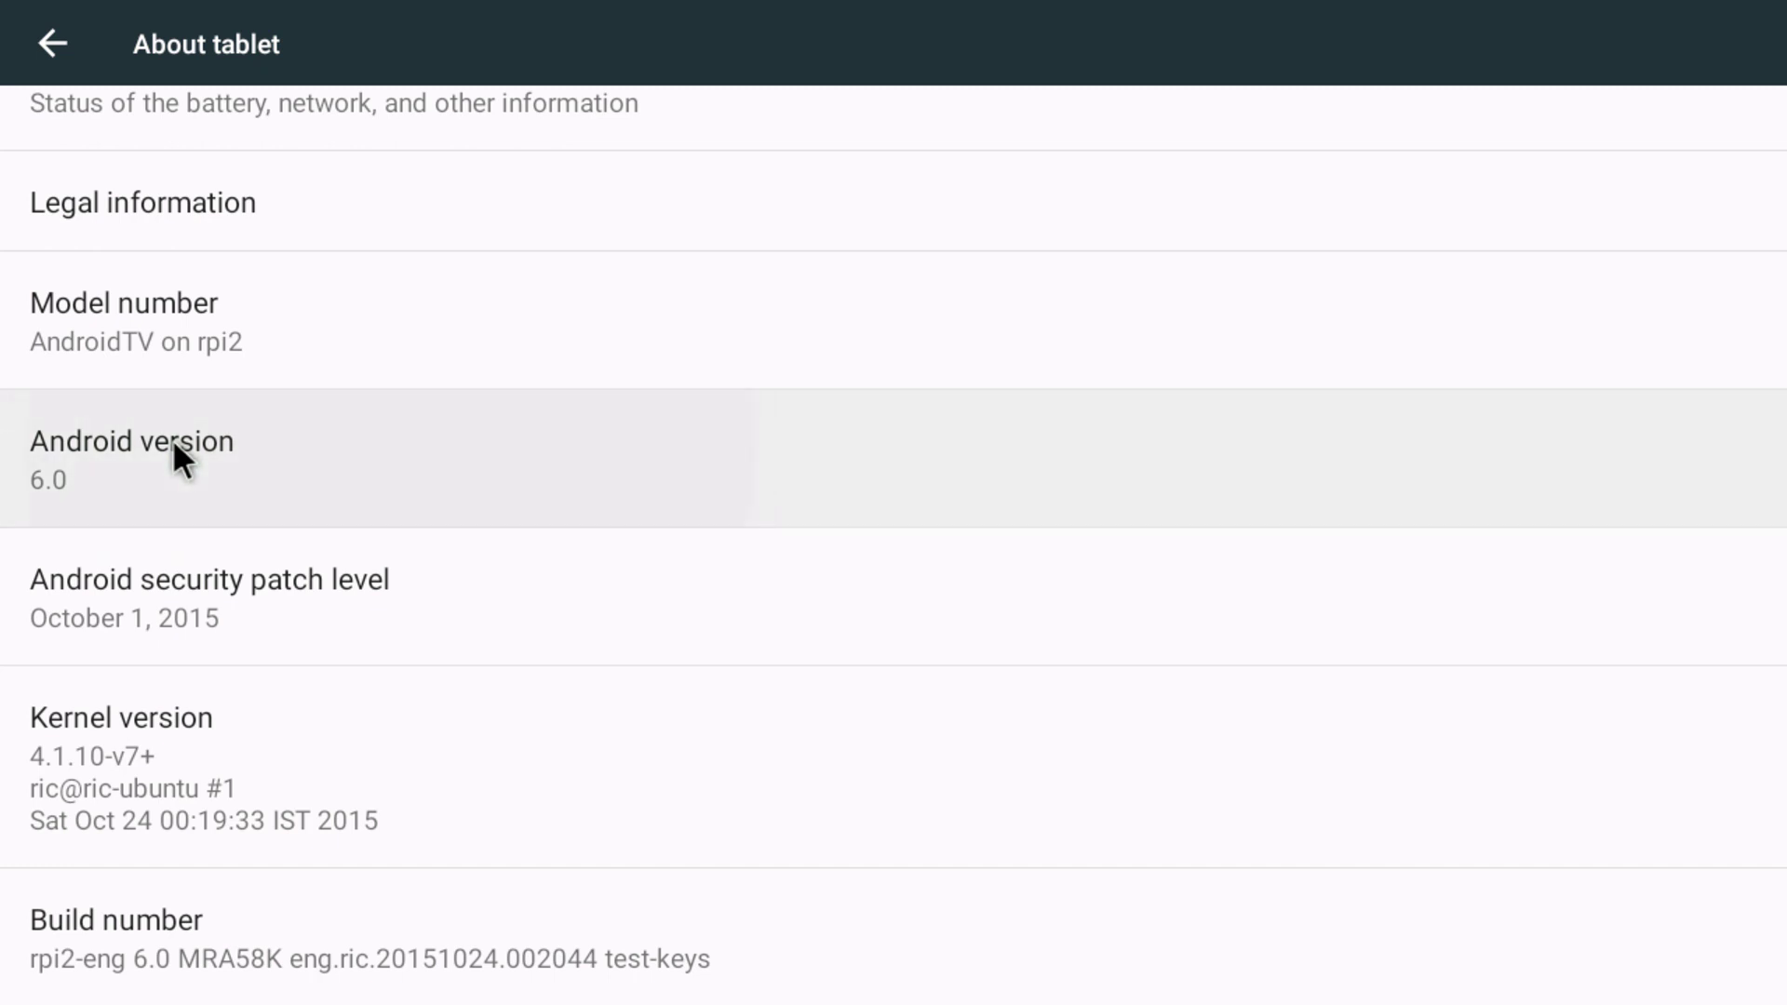
left_click(174, 443)
left_click(175, 443)
left_click(175, 442)
left_click(175, 443)
left_click(175, 442)
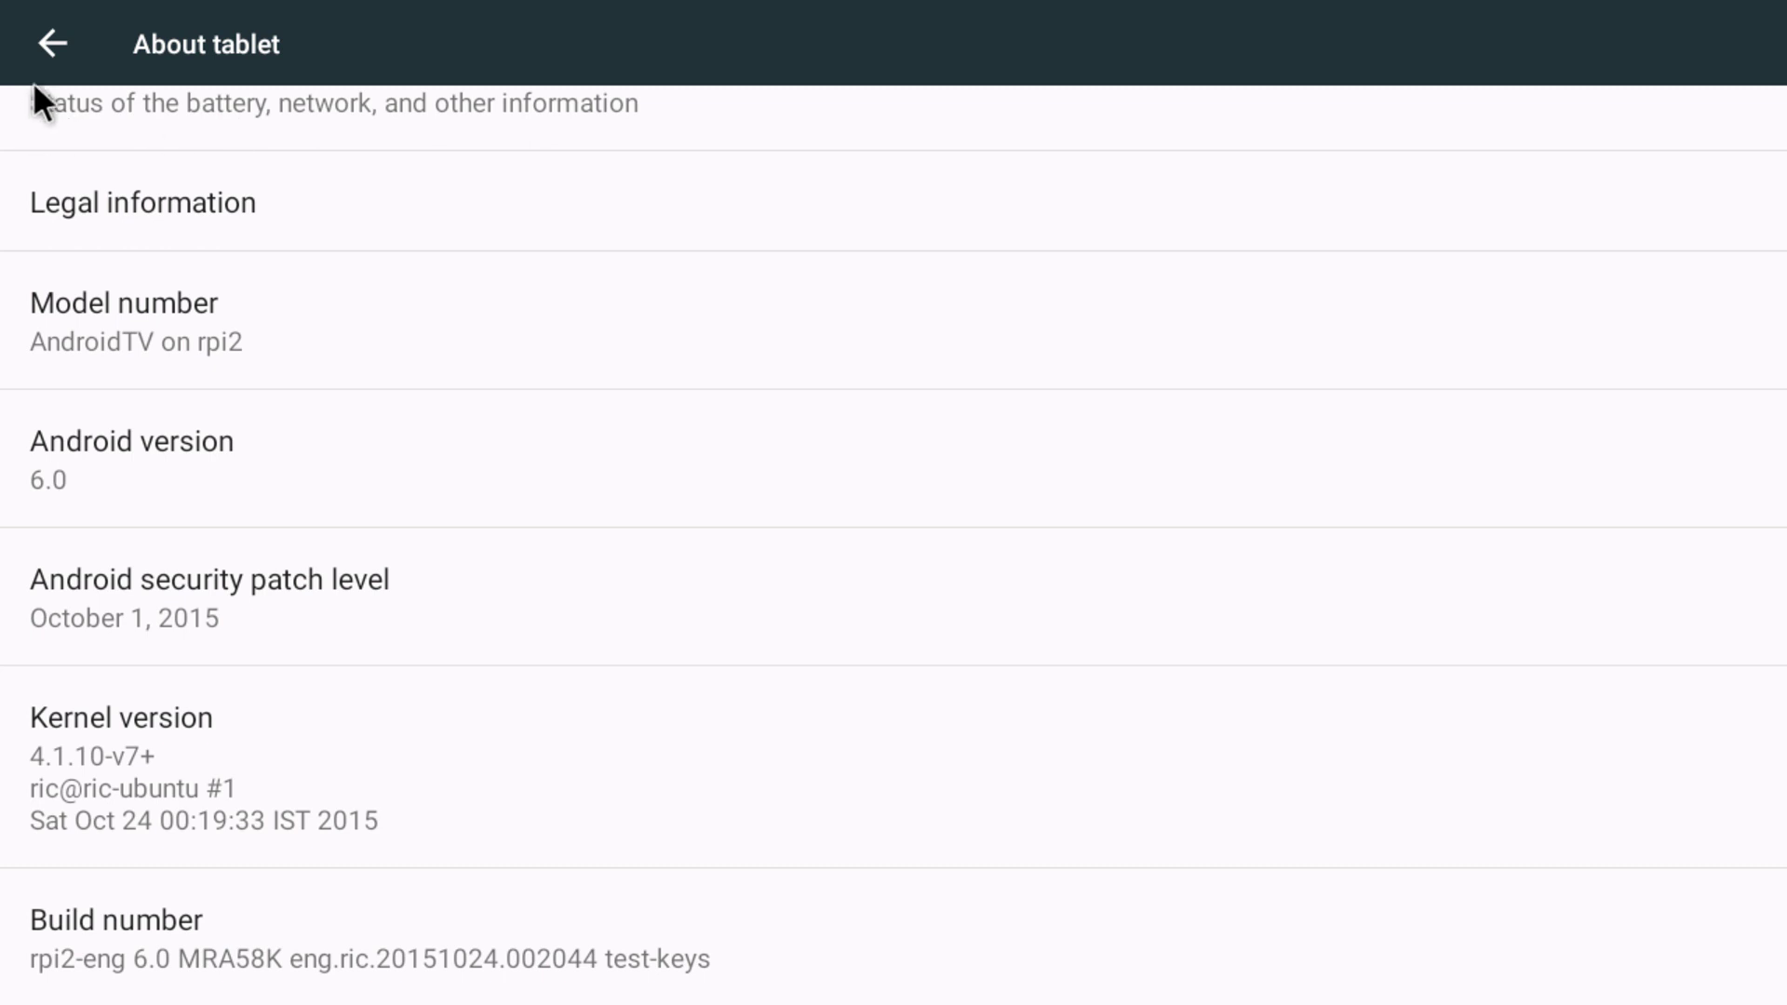
left_click(58, 41)
Return to the main Settings list and open the Developer options page.
left_click(49, 37)
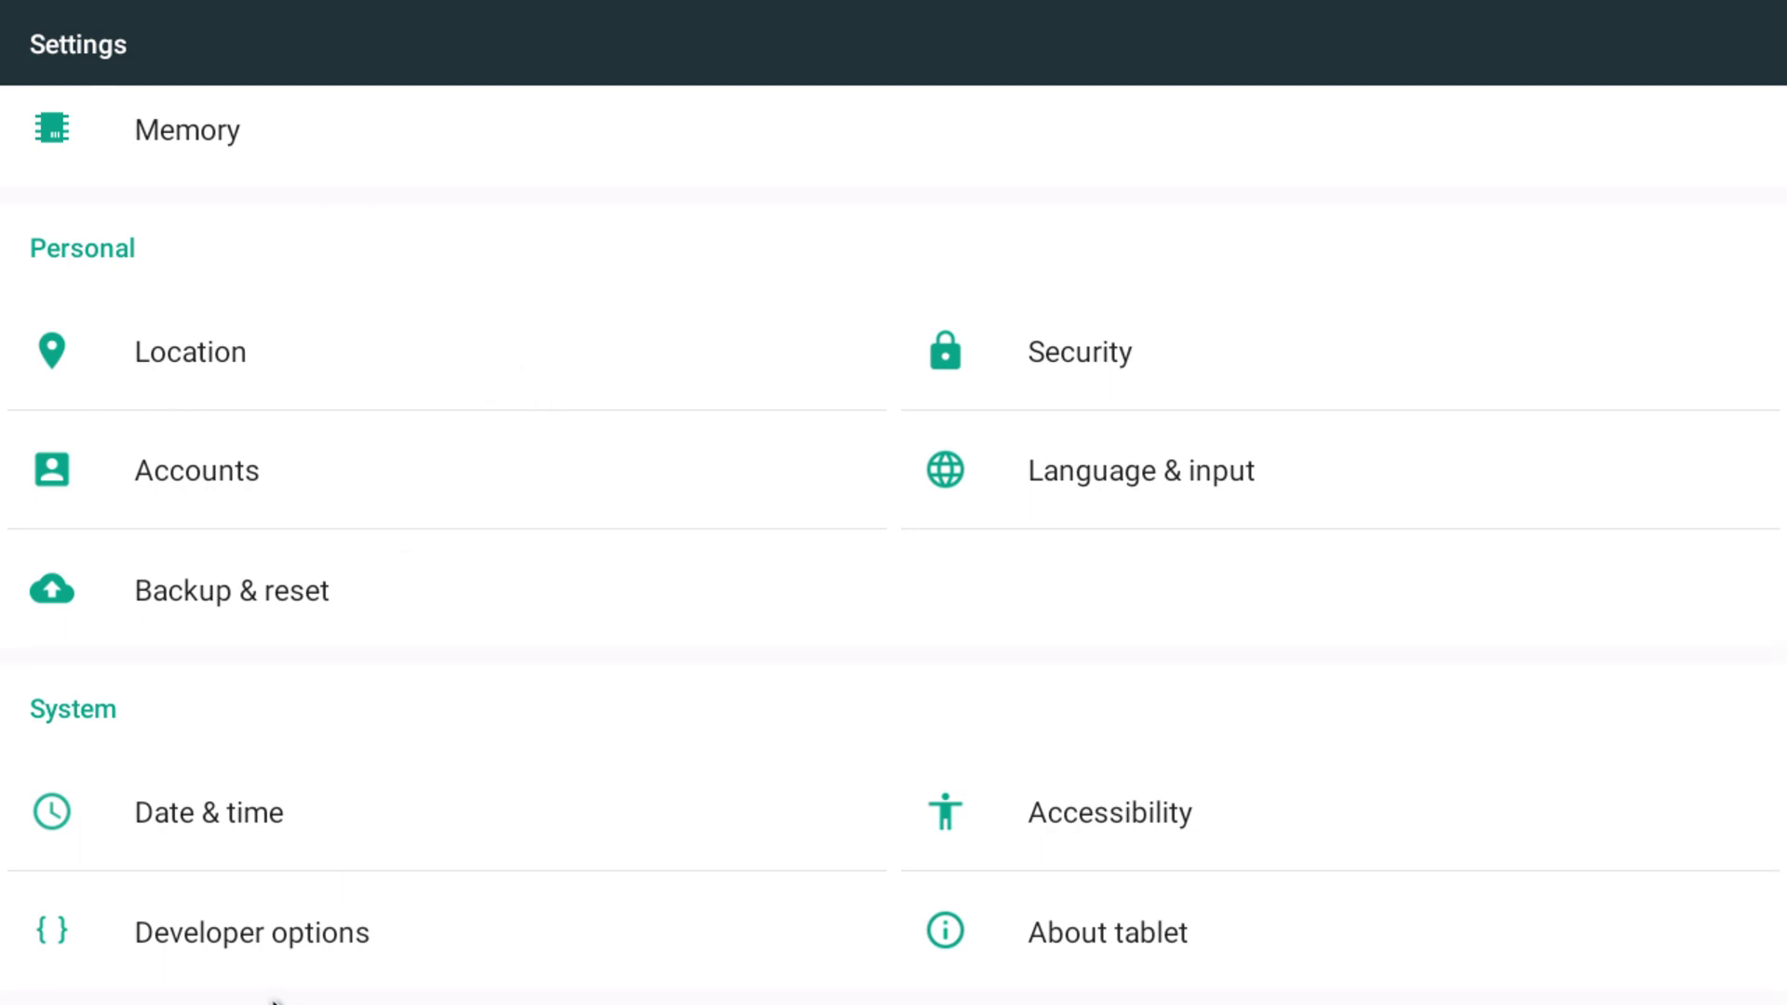
left_click(304, 943)
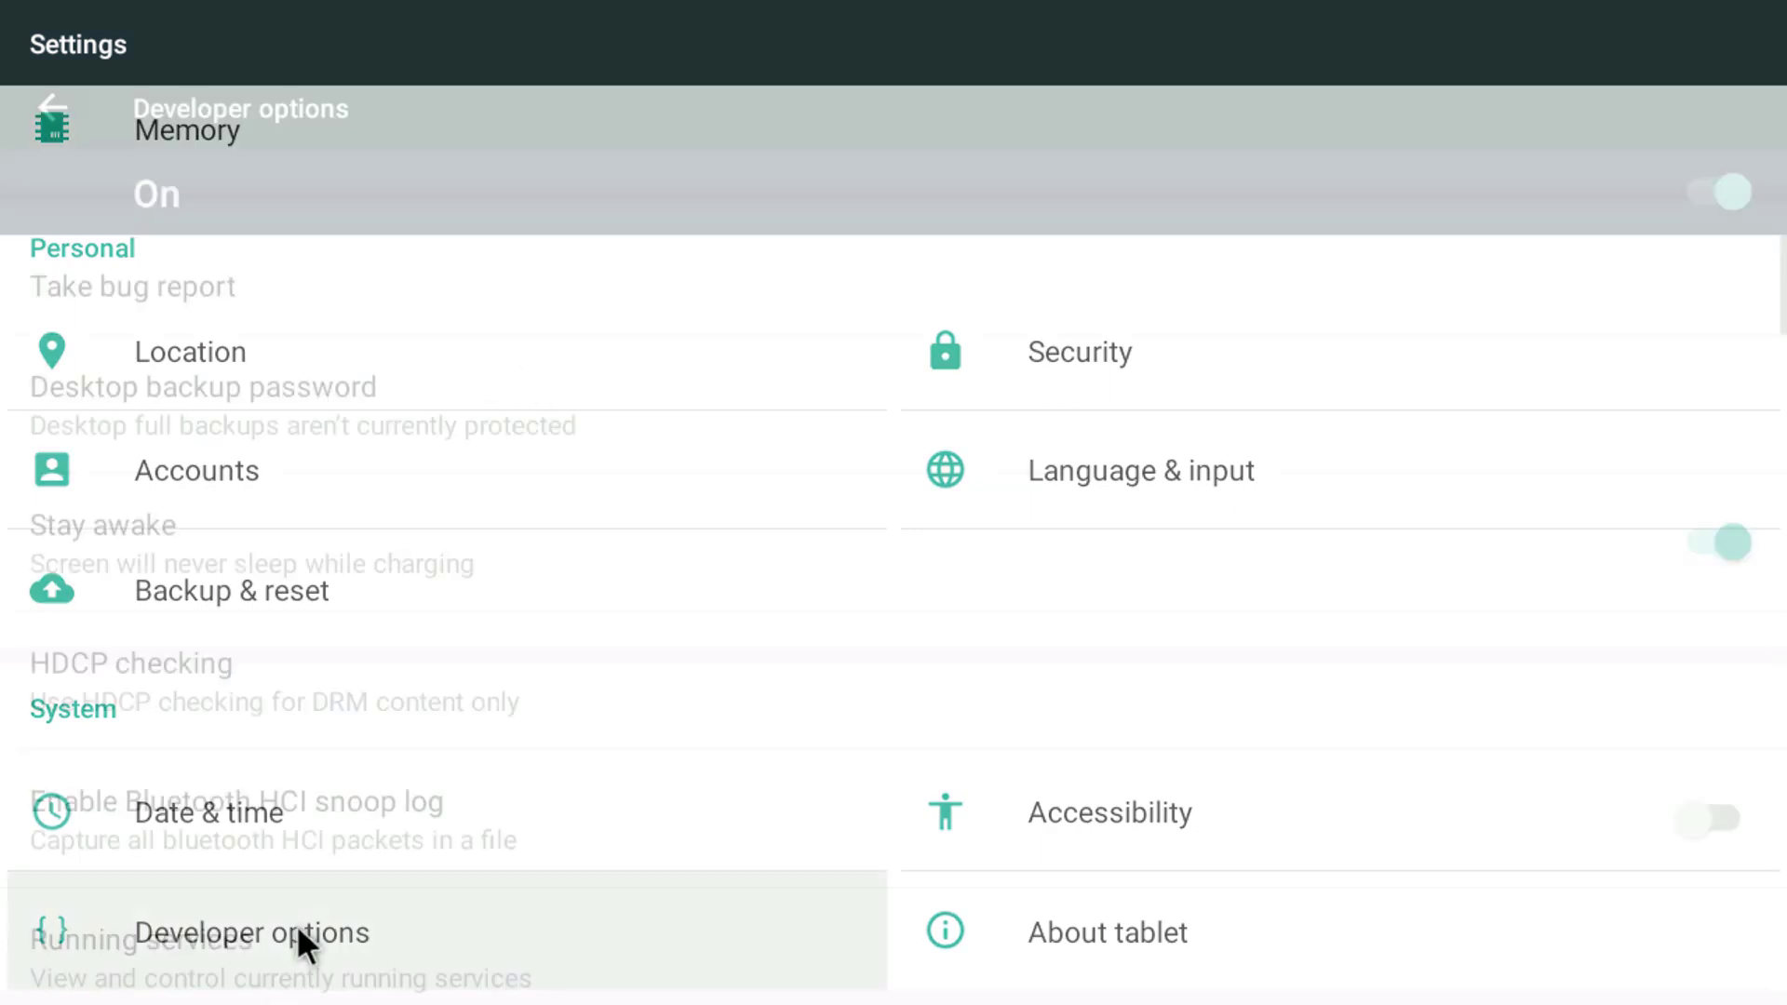
scroll(355, 579, "down", 1)
scroll(356, 579, "down", 5)
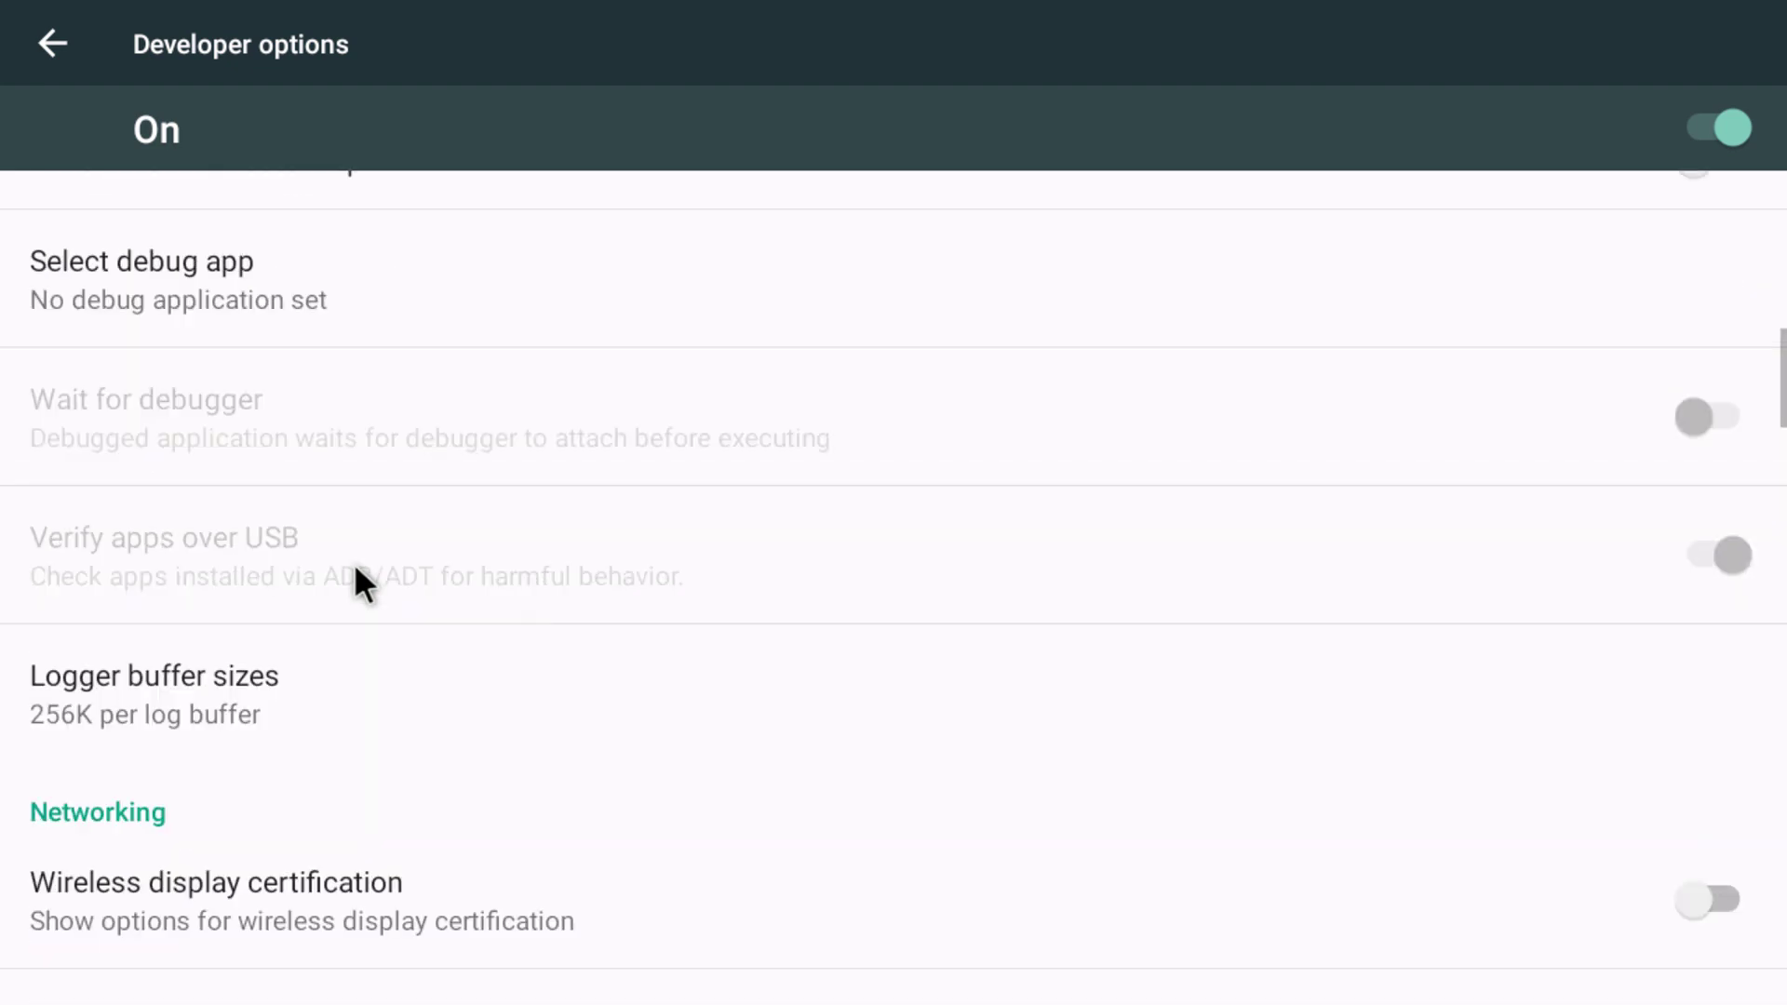
scroll(355, 580, "down", 2)
scroll(357, 568, "down", 1)
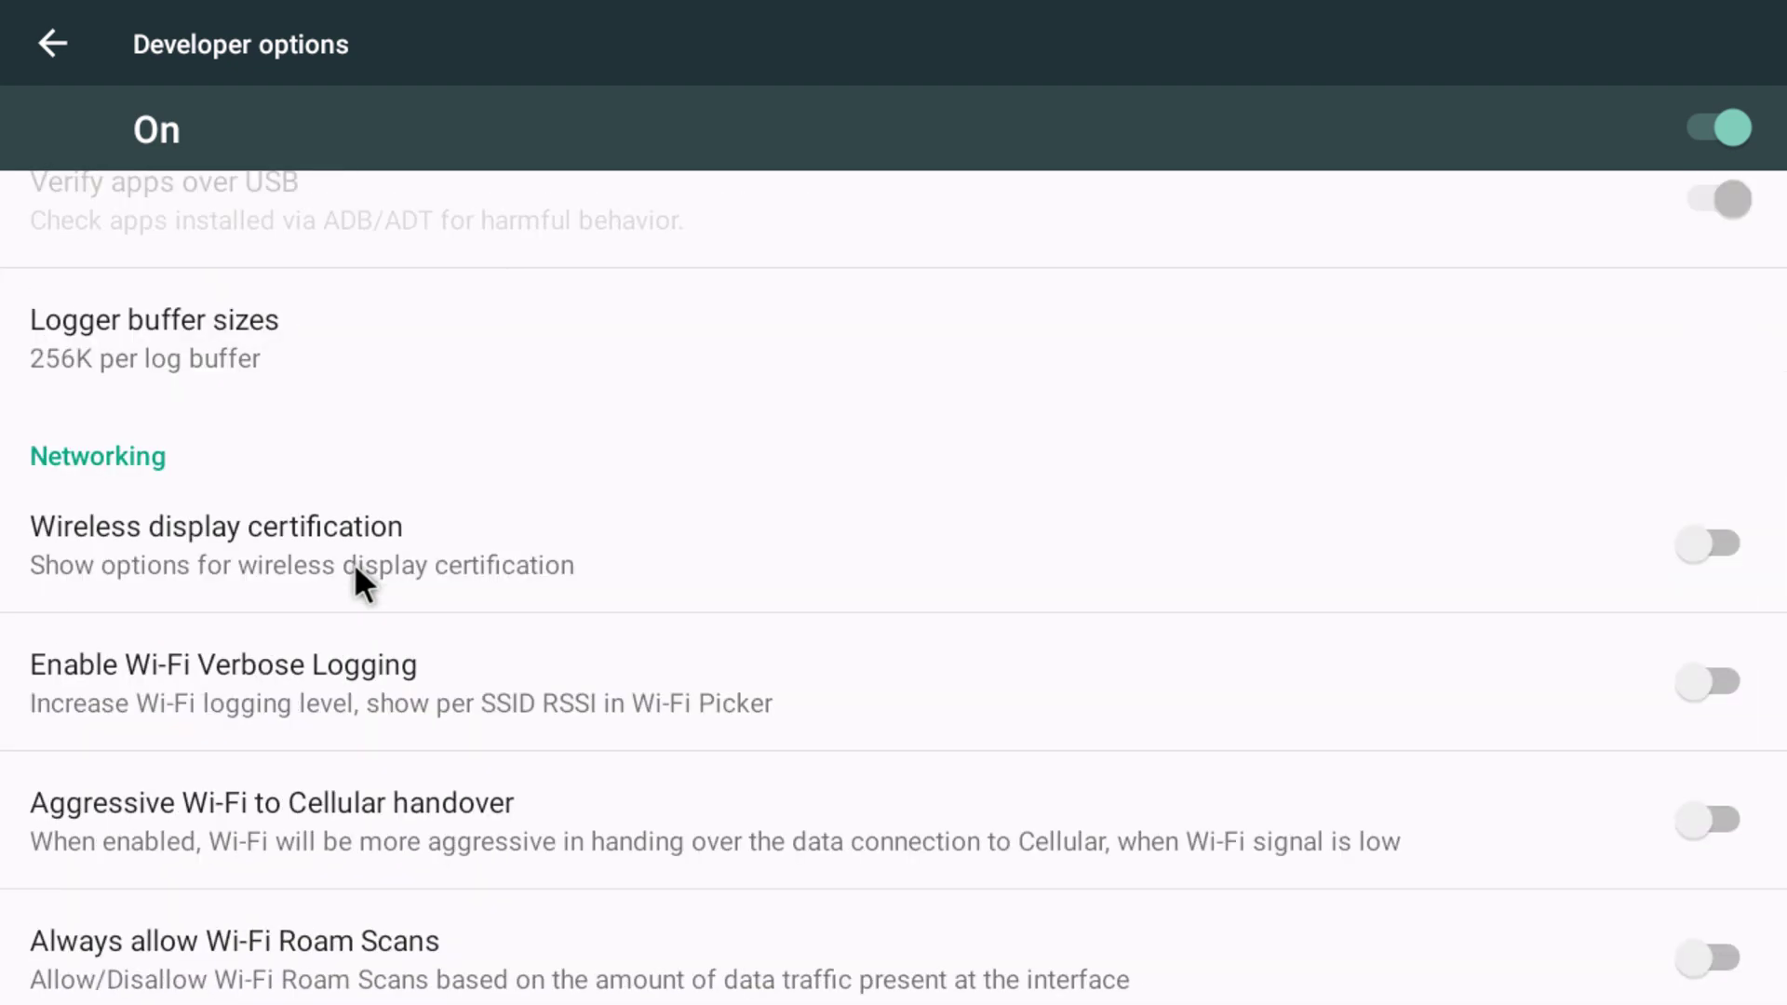
scroll(356, 568, "down", 2)
scroll(355, 569, "down", 2)
scroll(355, 569, "down", 4)
scroll(354, 569, "down", 3)
scroll(355, 569, "down", 1)
scroll(355, 569, "down", 2)
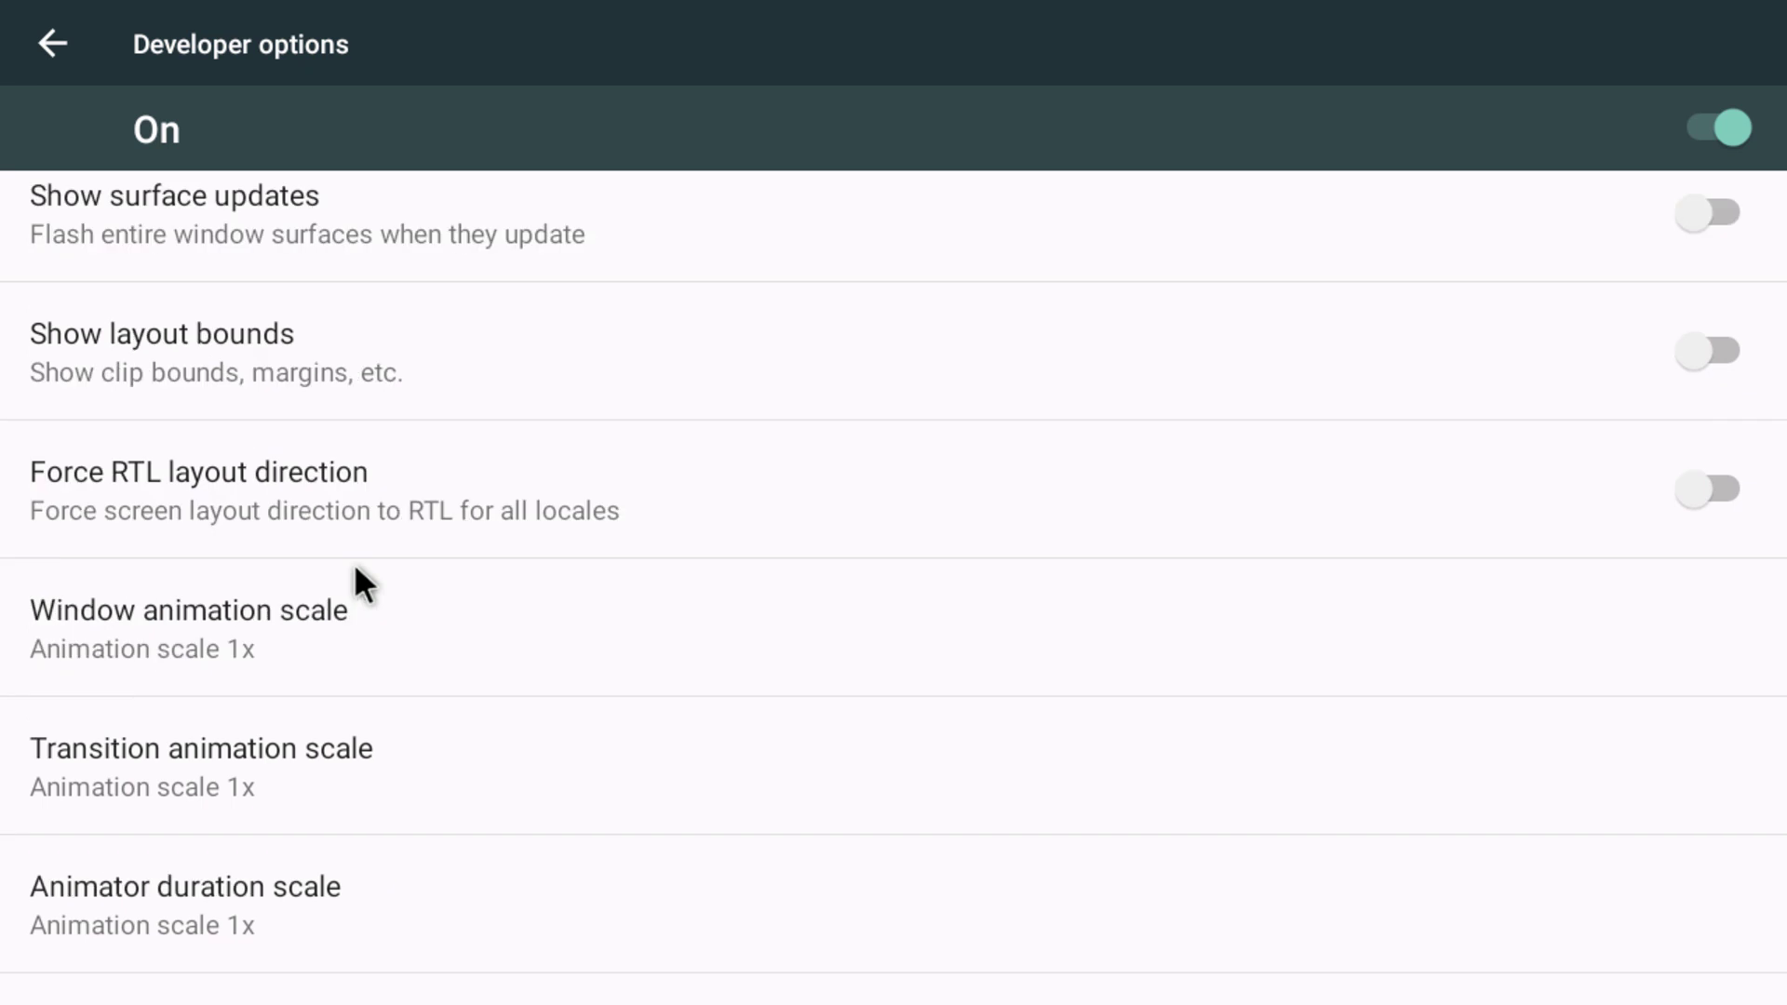
Set Window, Transition and Animator duration scales each to Animation off.
left_click(399, 632)
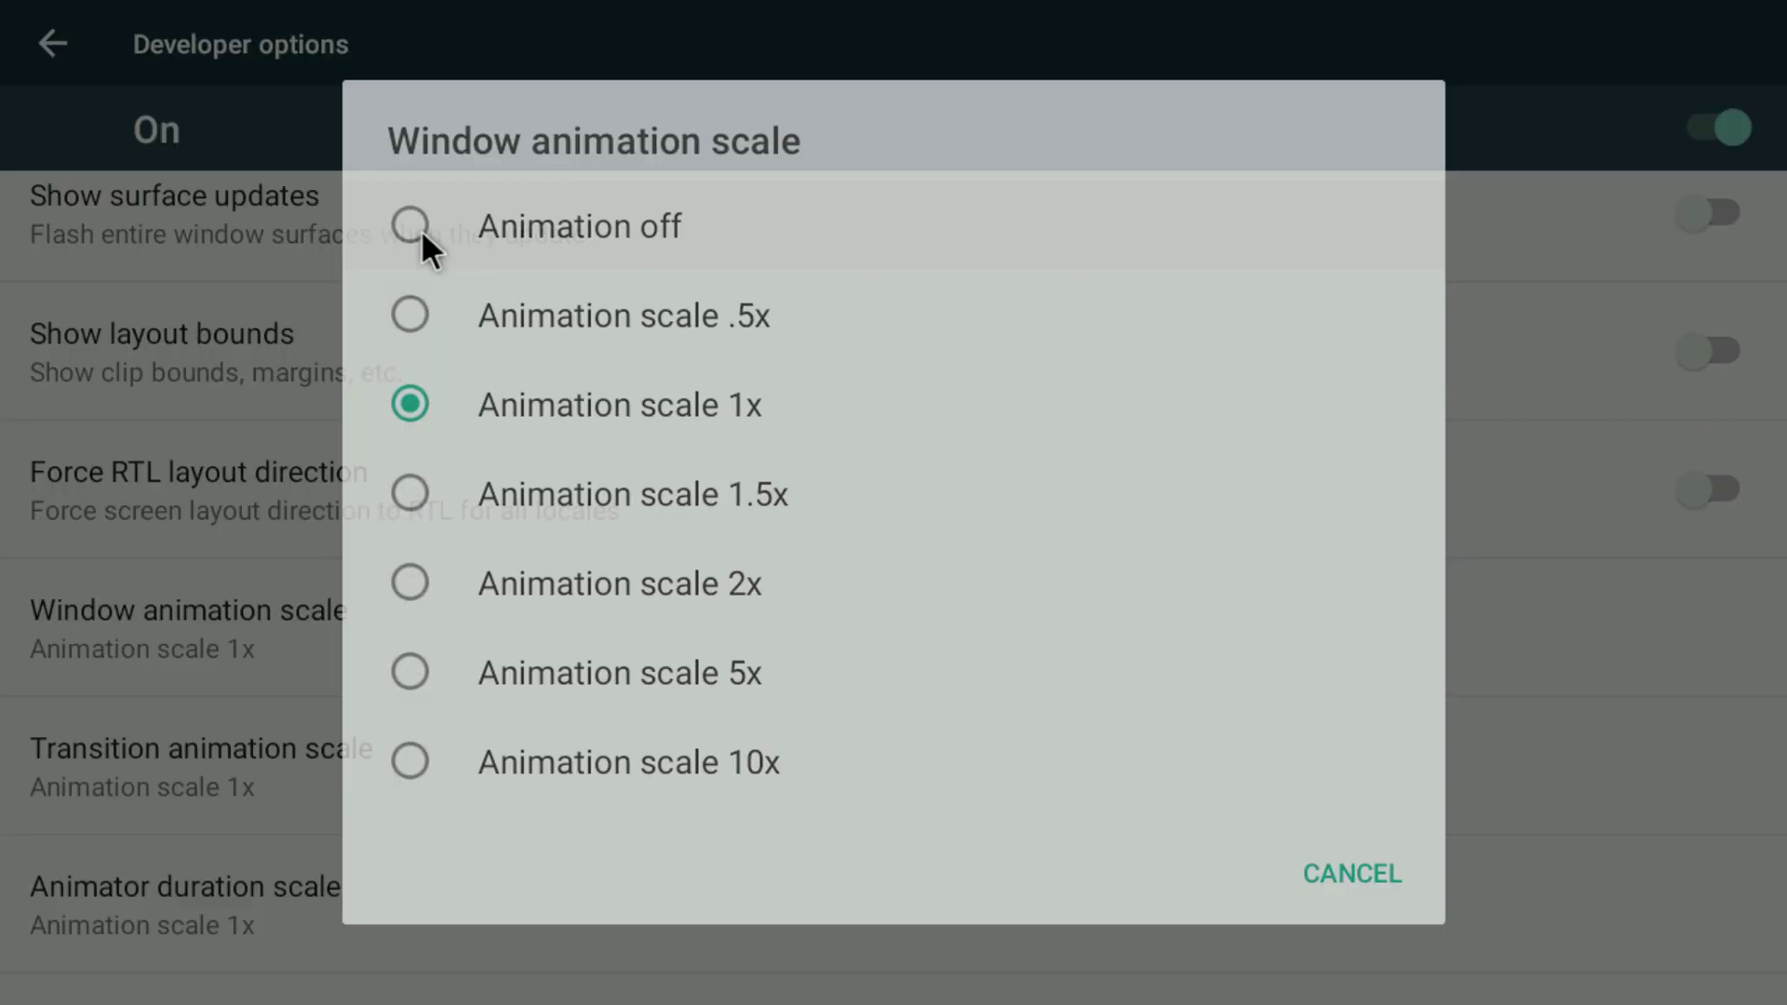
left_click(419, 229)
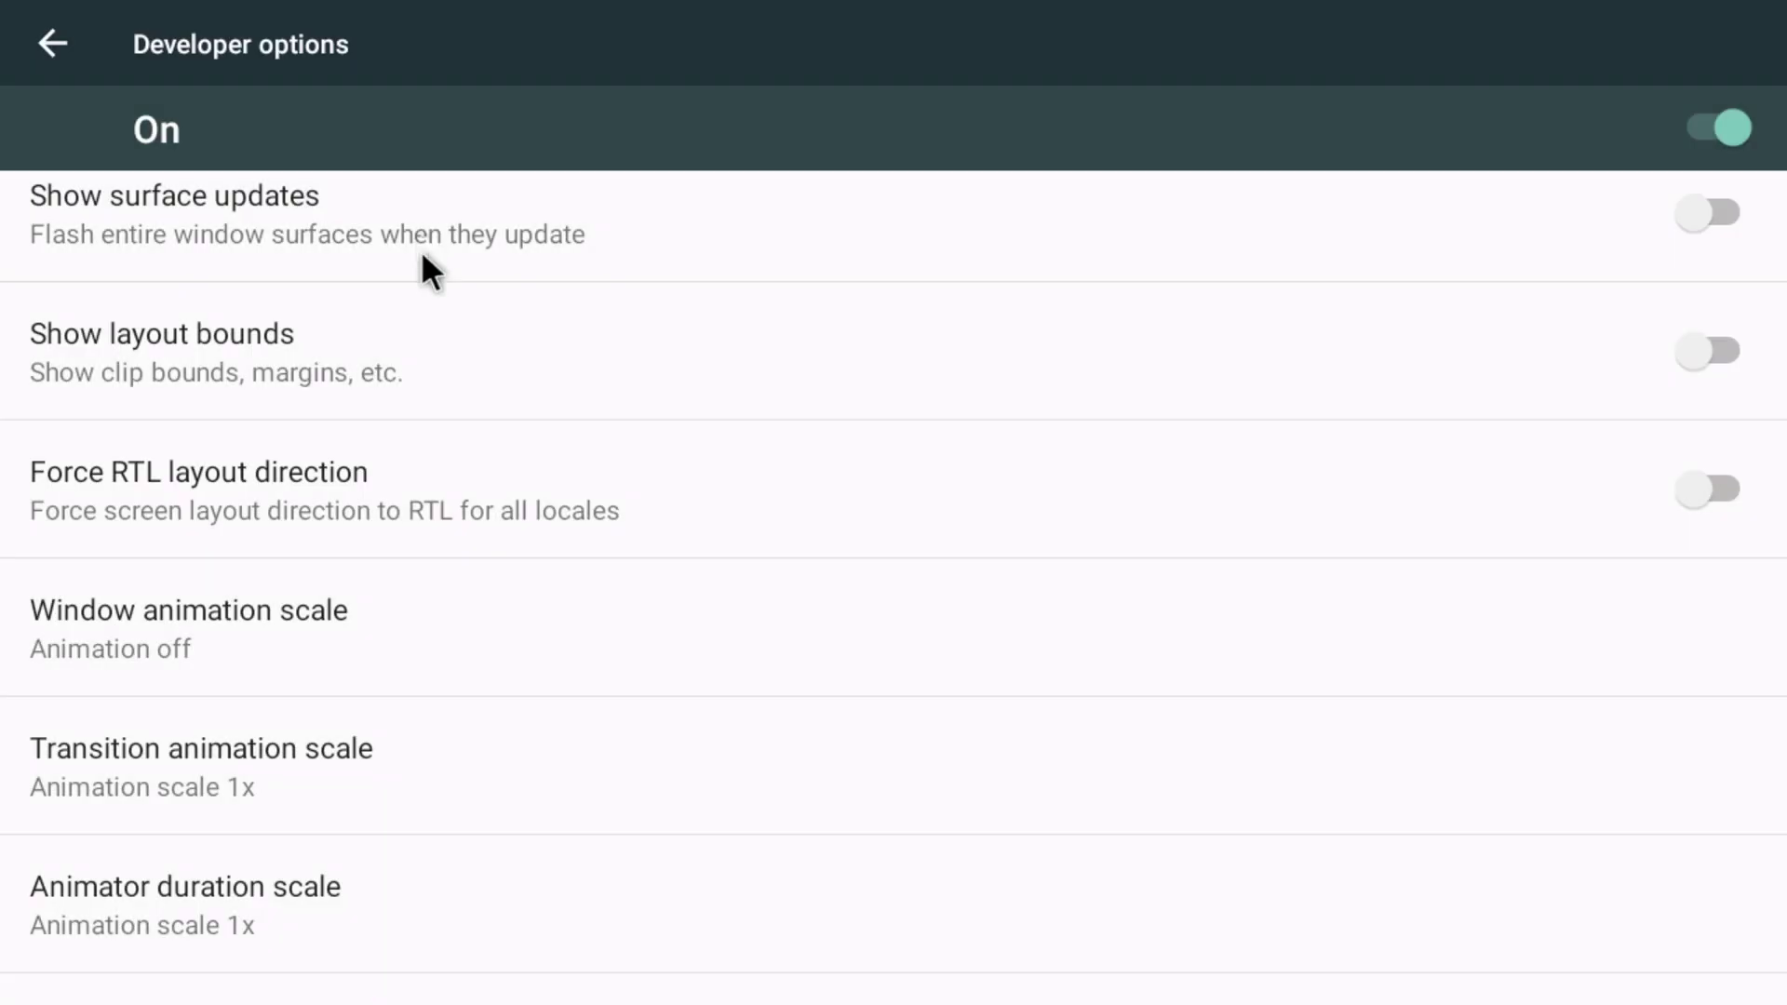
left_click(380, 749)
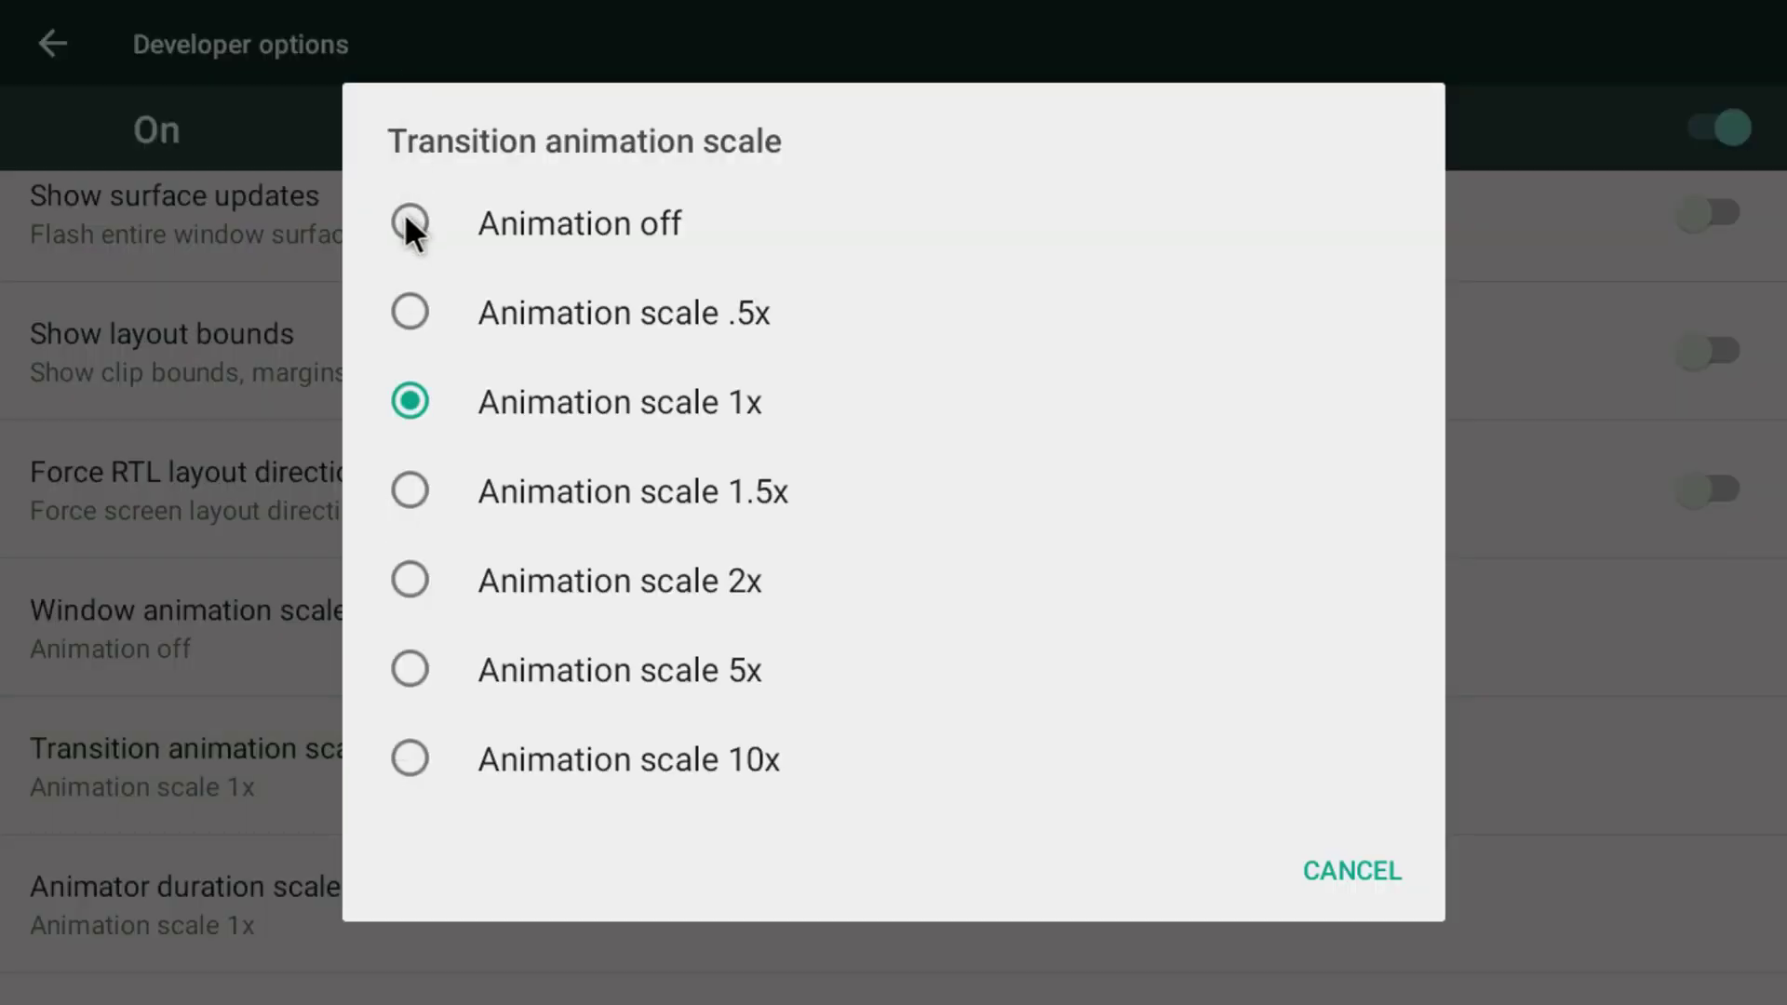
left_click(407, 221)
left_click(291, 875)
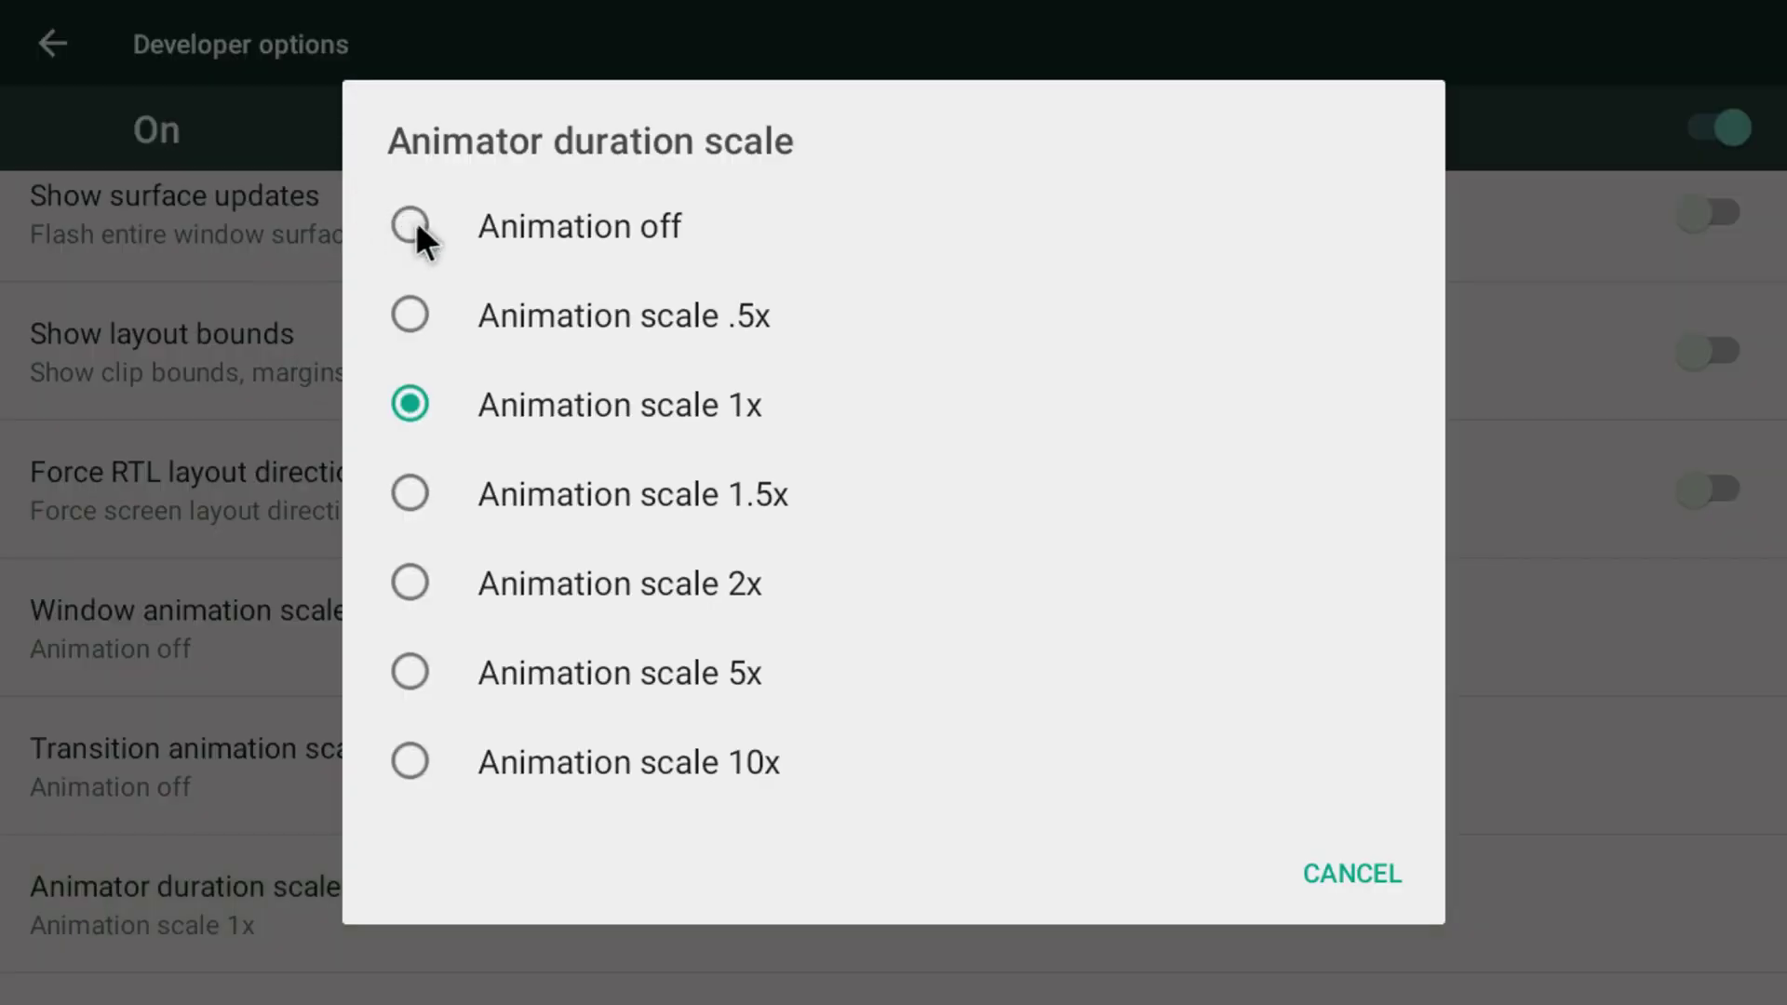
left_click(410, 225)
scroll(372, 439, "down", 5)
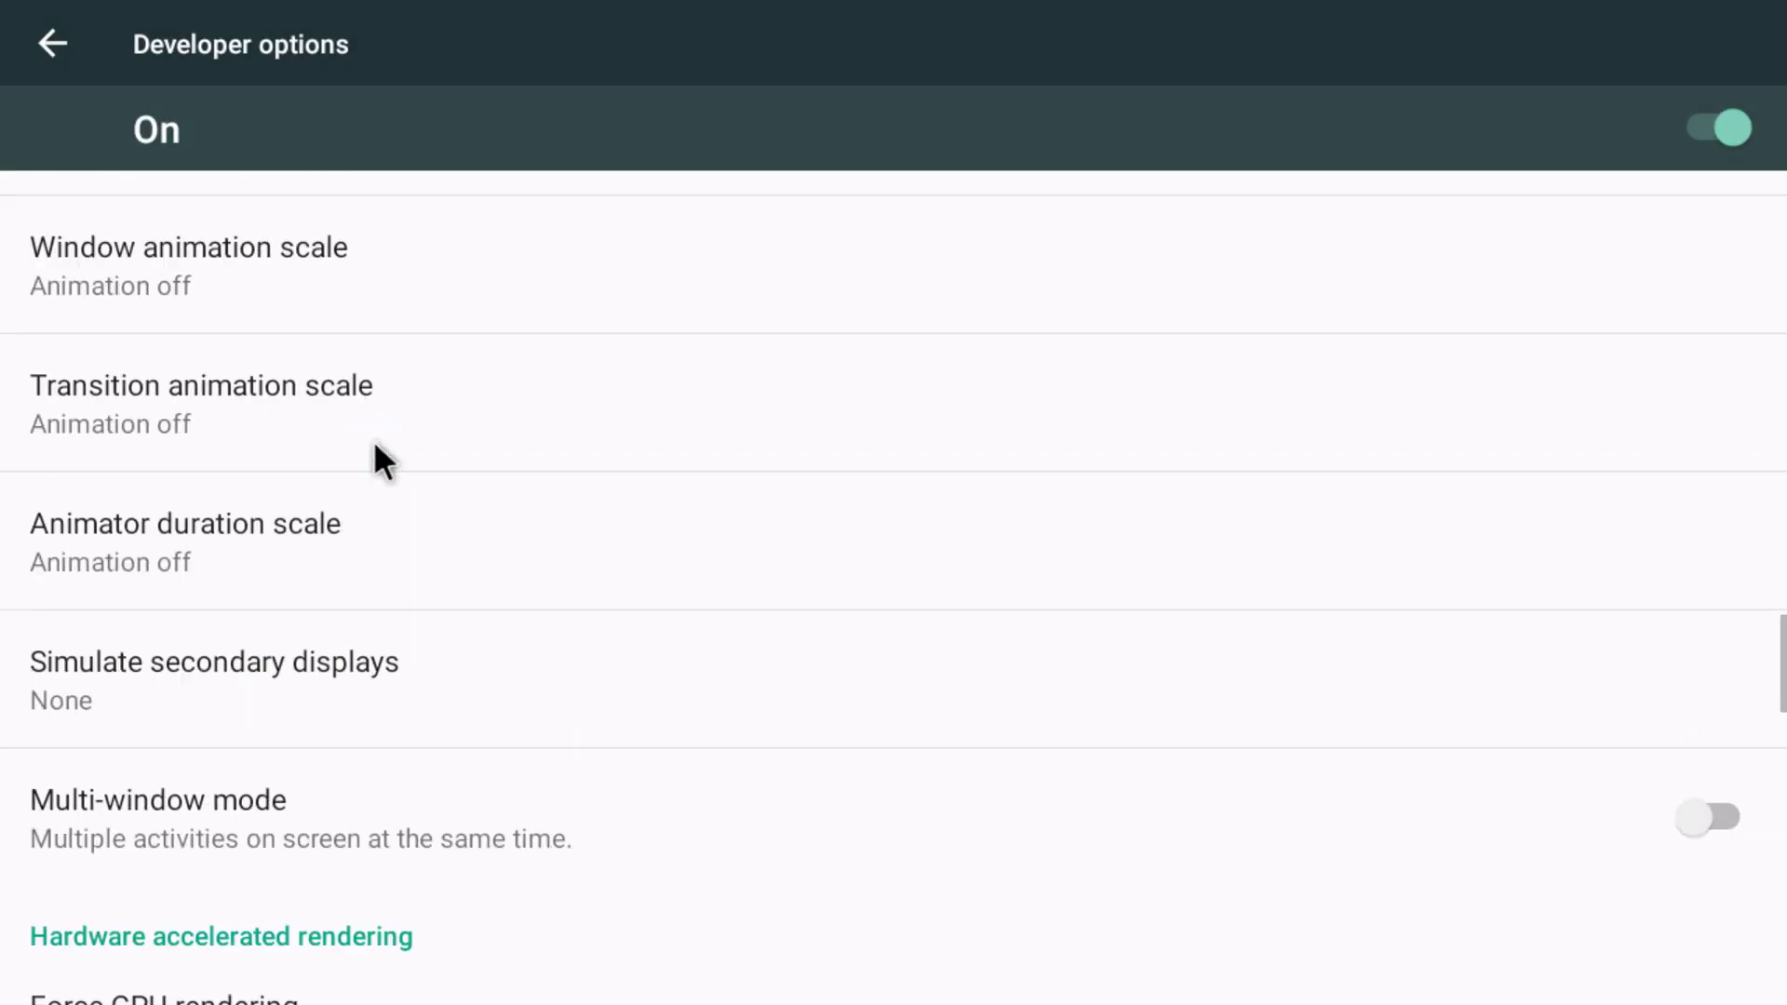
scroll(373, 441, "up", 4)
scroll(373, 439, "up", 10)
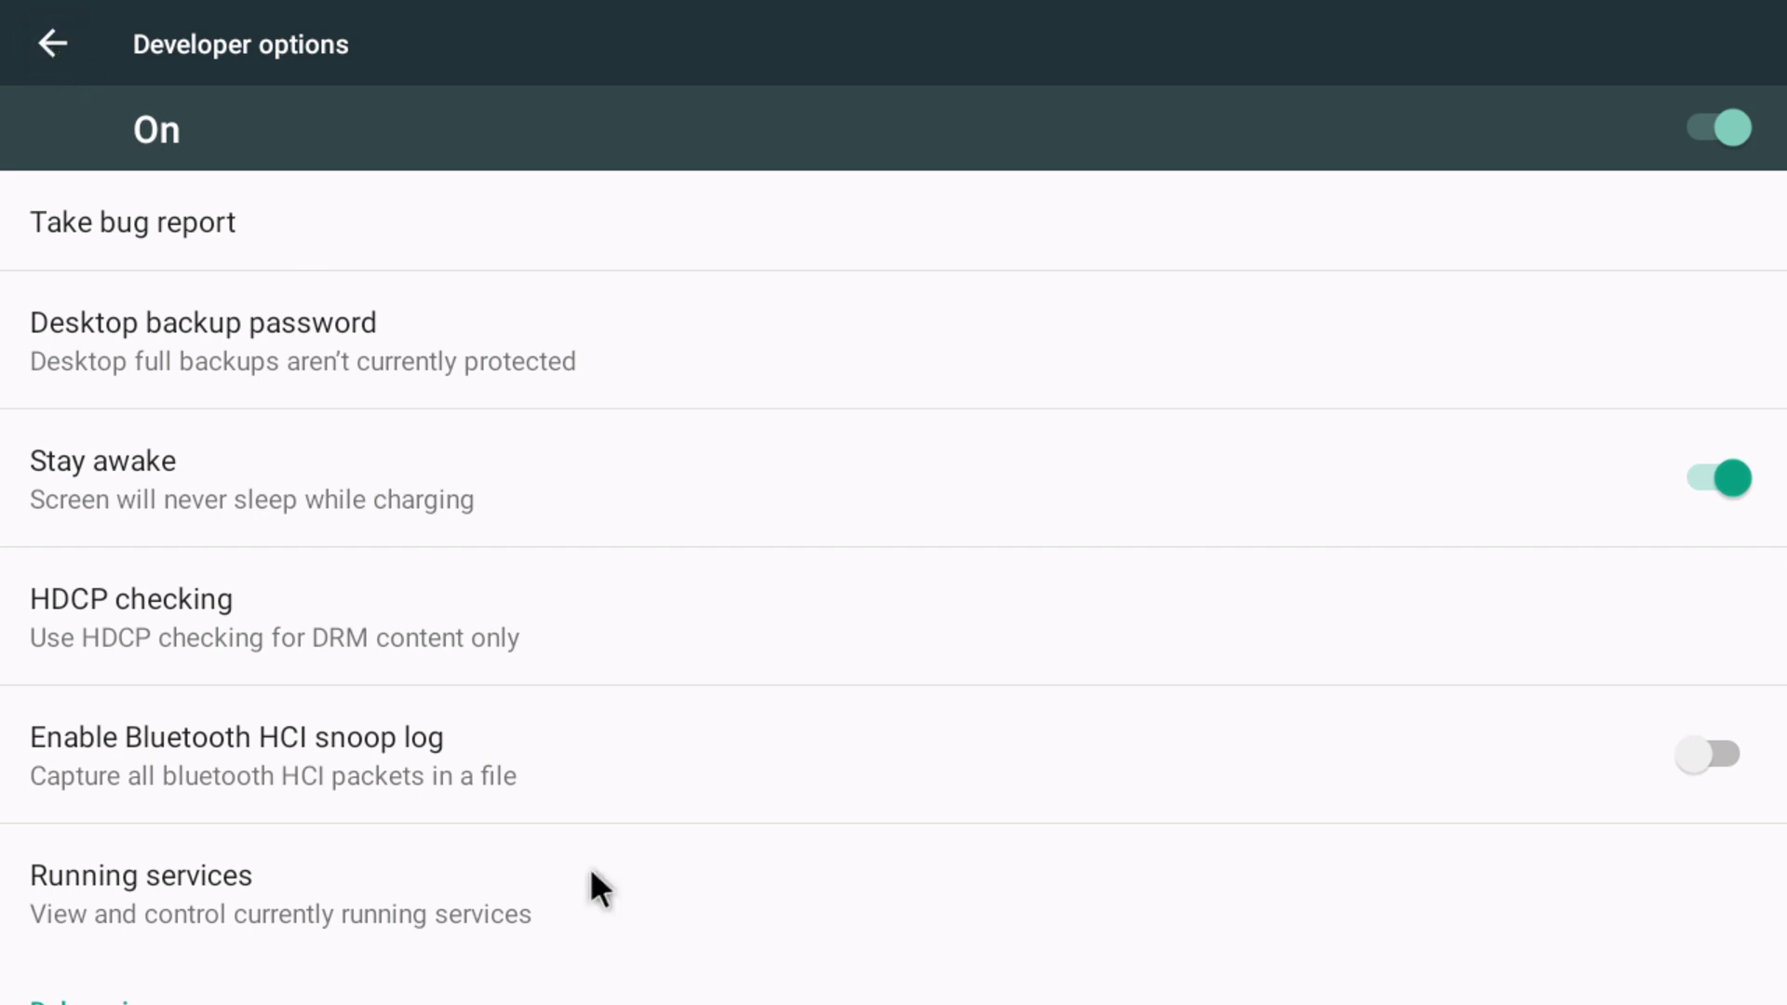
Back out of Settings, dismiss 'Browser has stopped' with OK, and reach the home screen.
key("Escape")
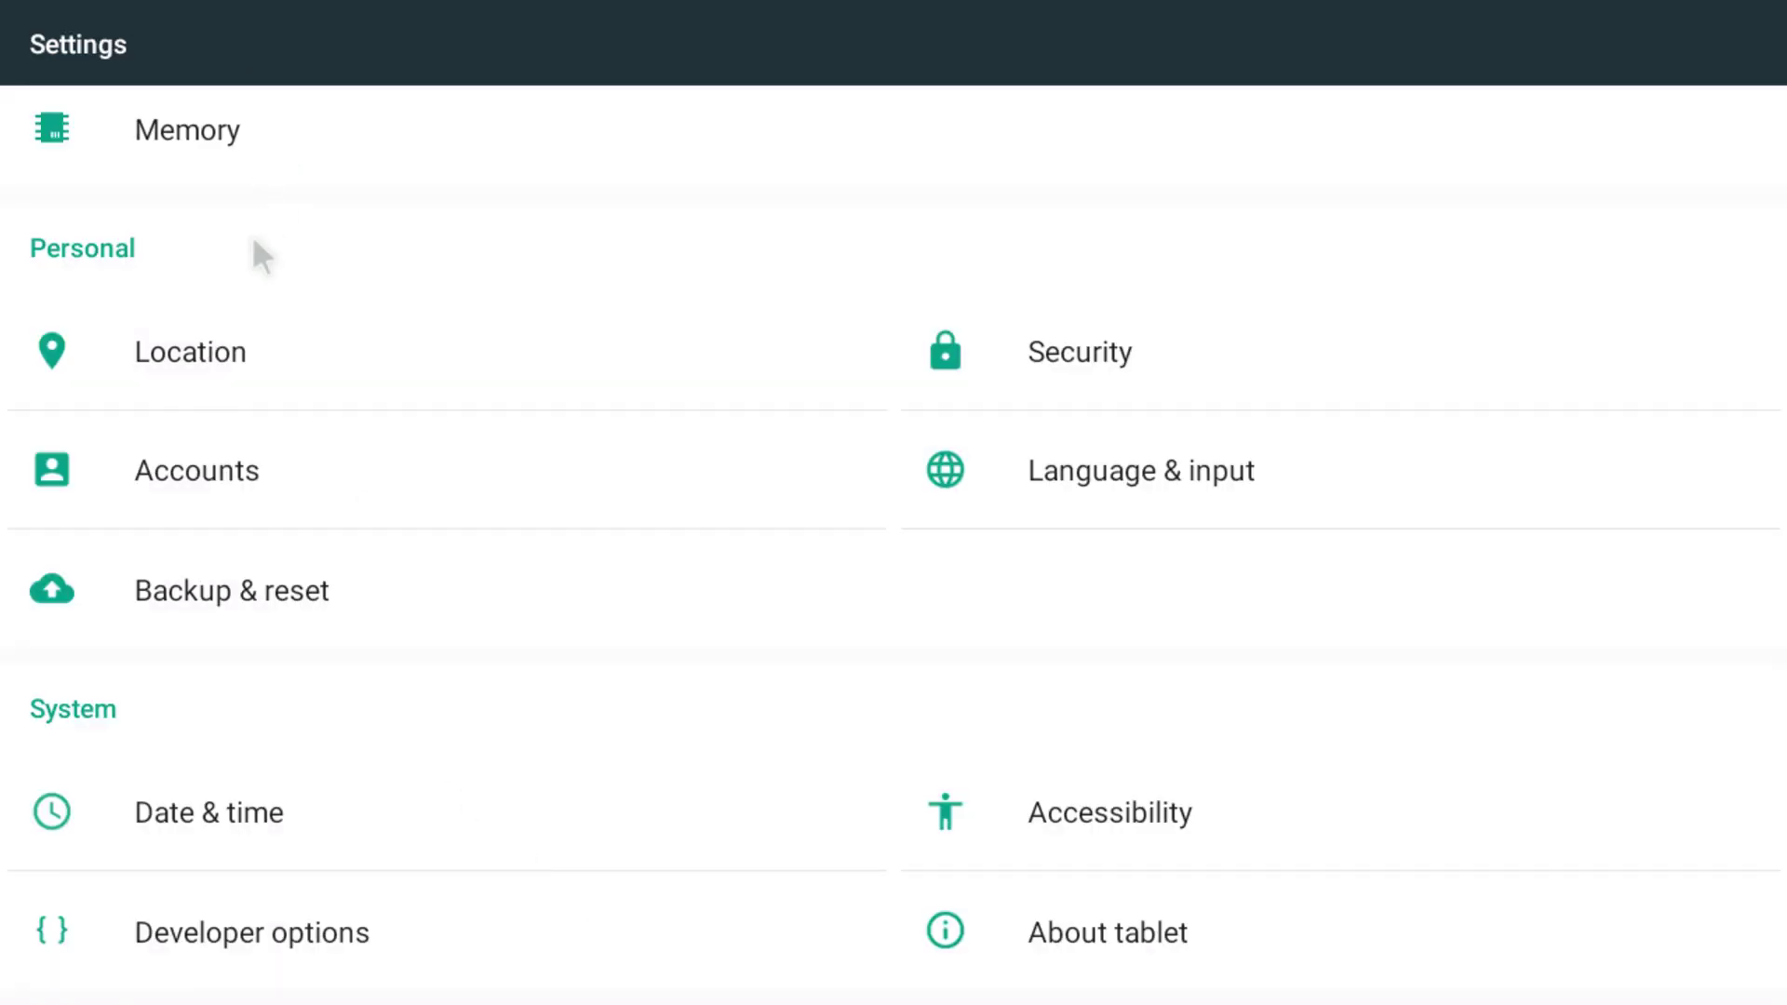
key("Escape")
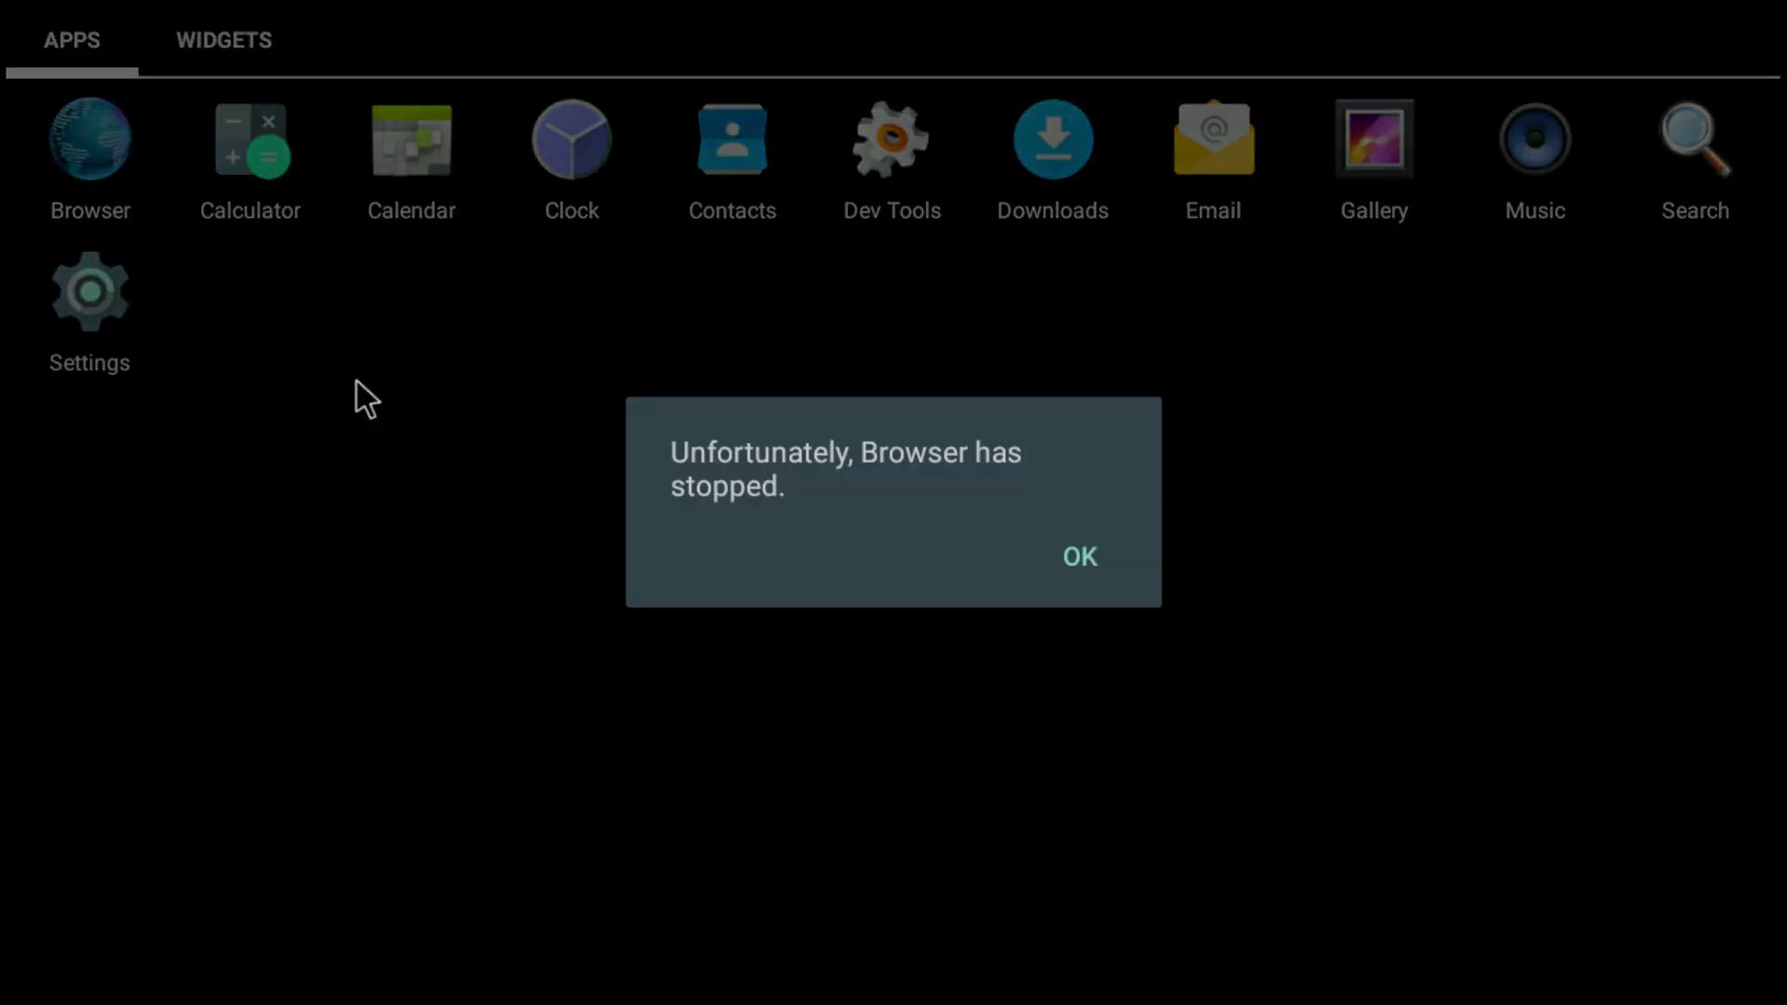
left_click(1075, 557)
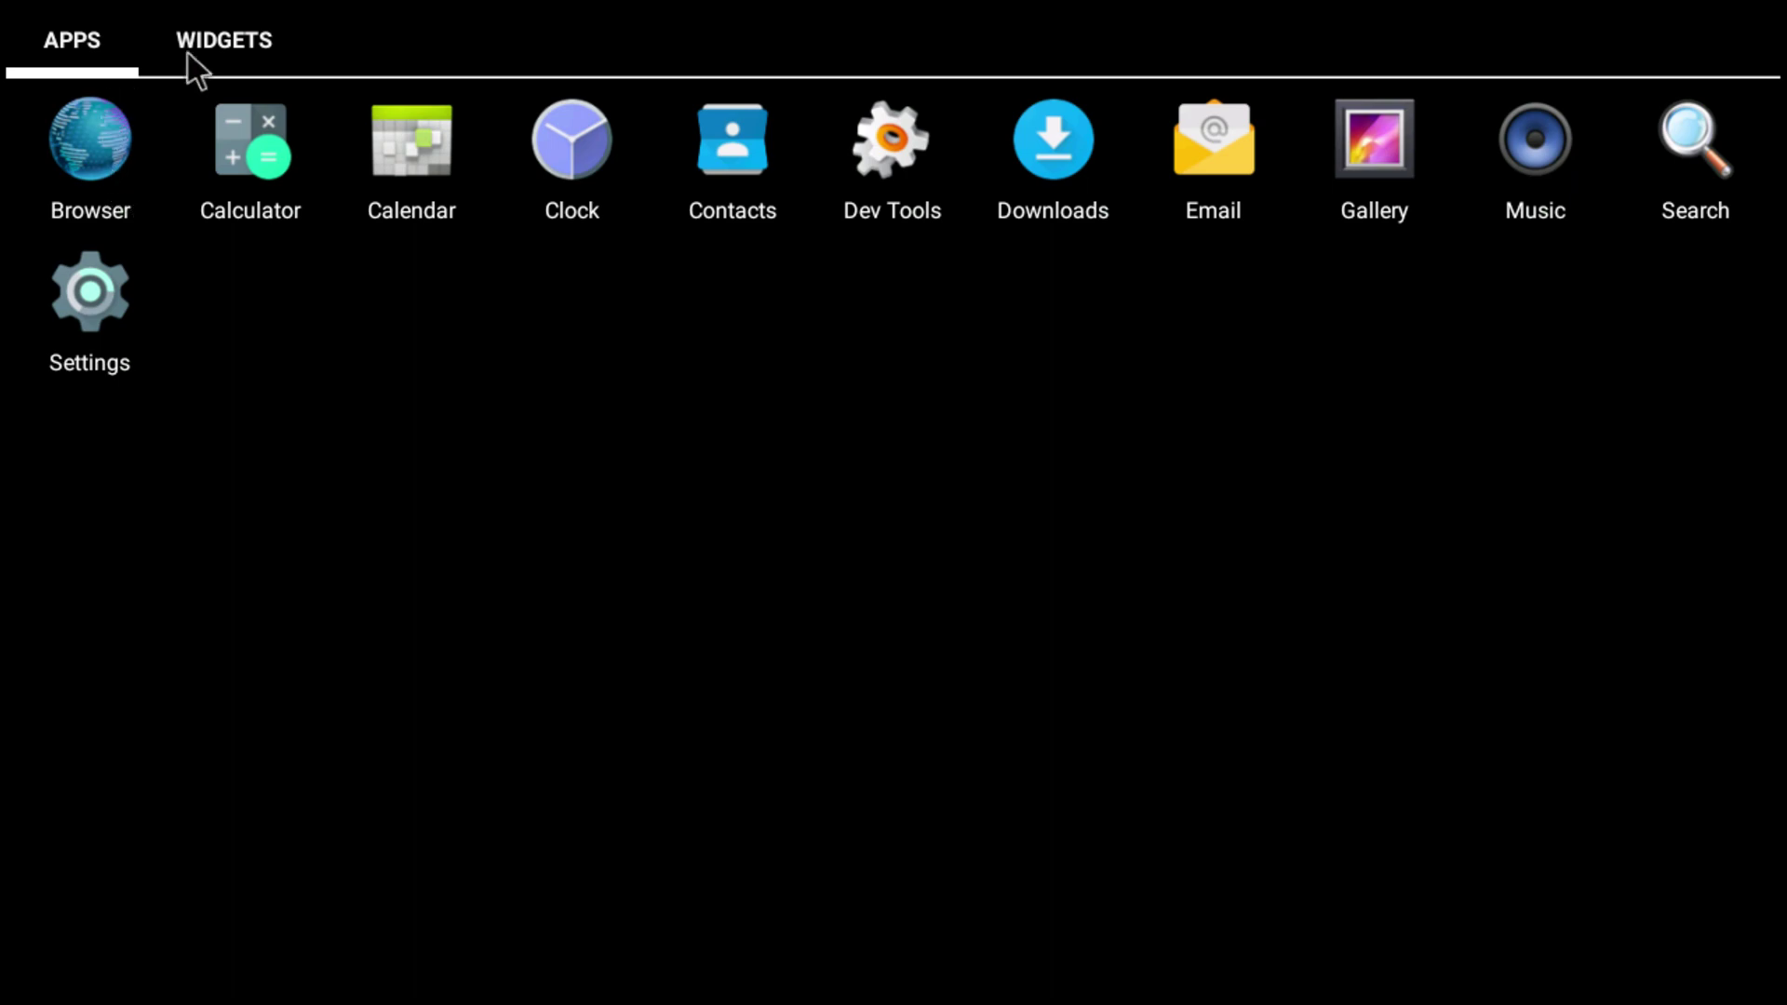
key("Escape")
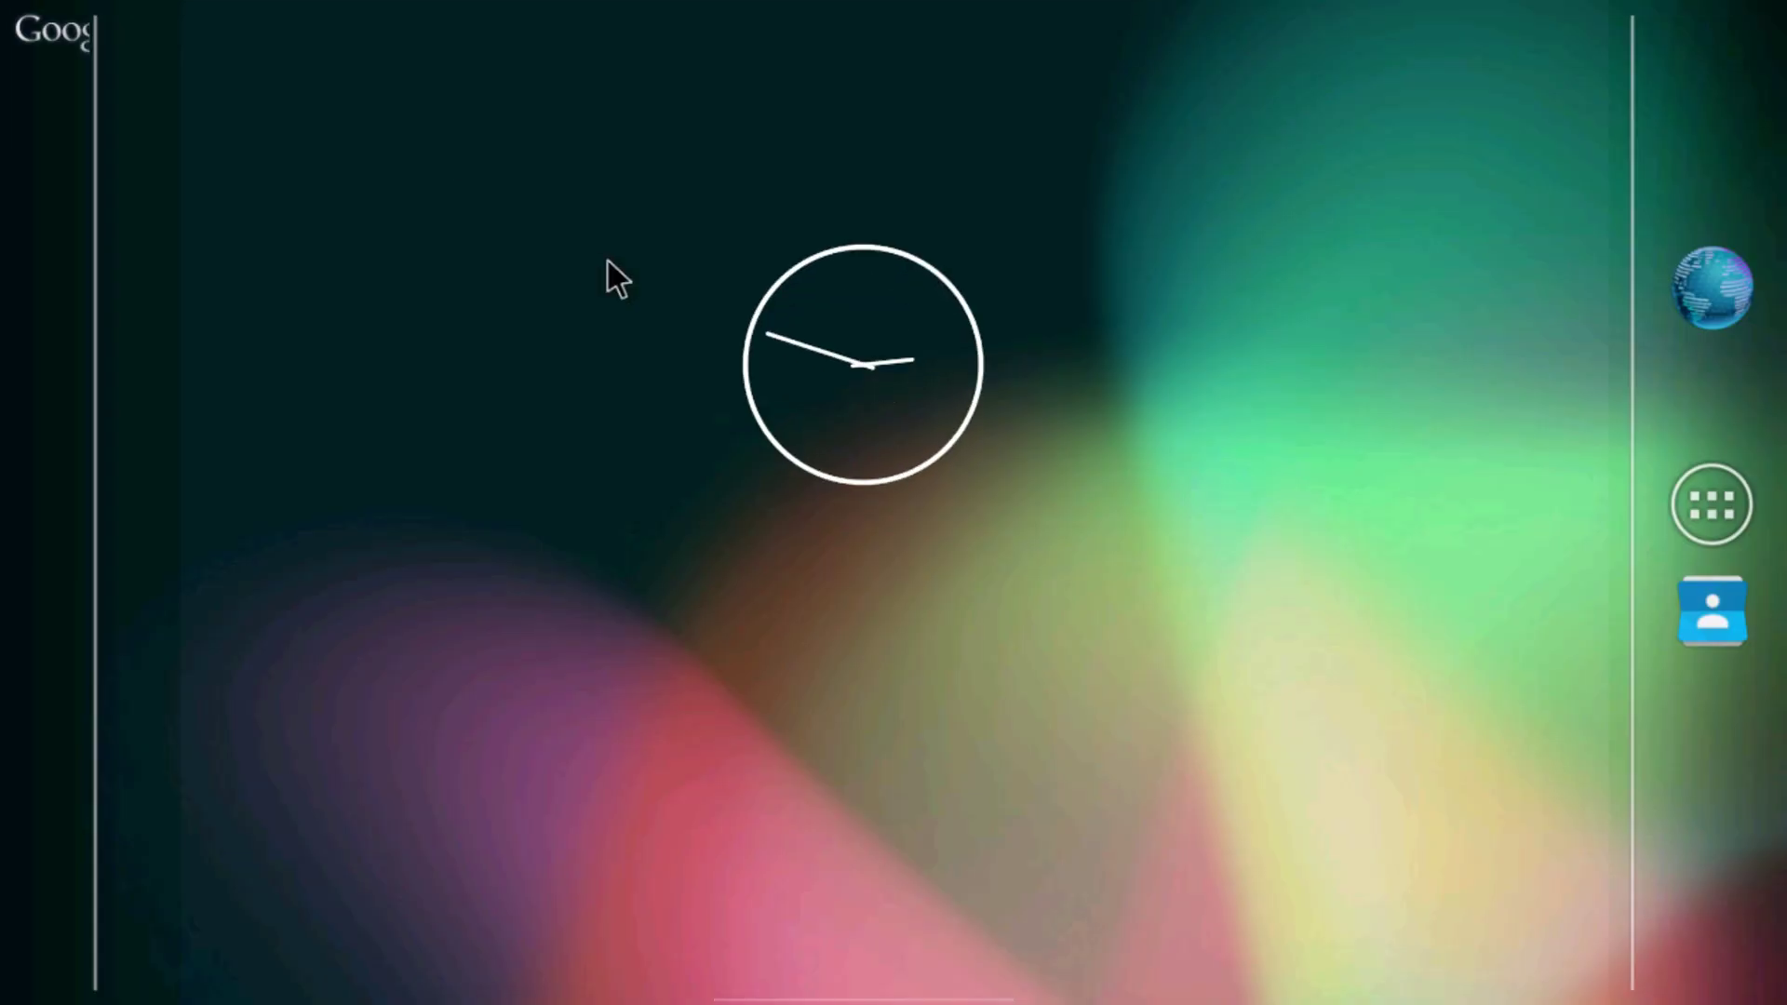